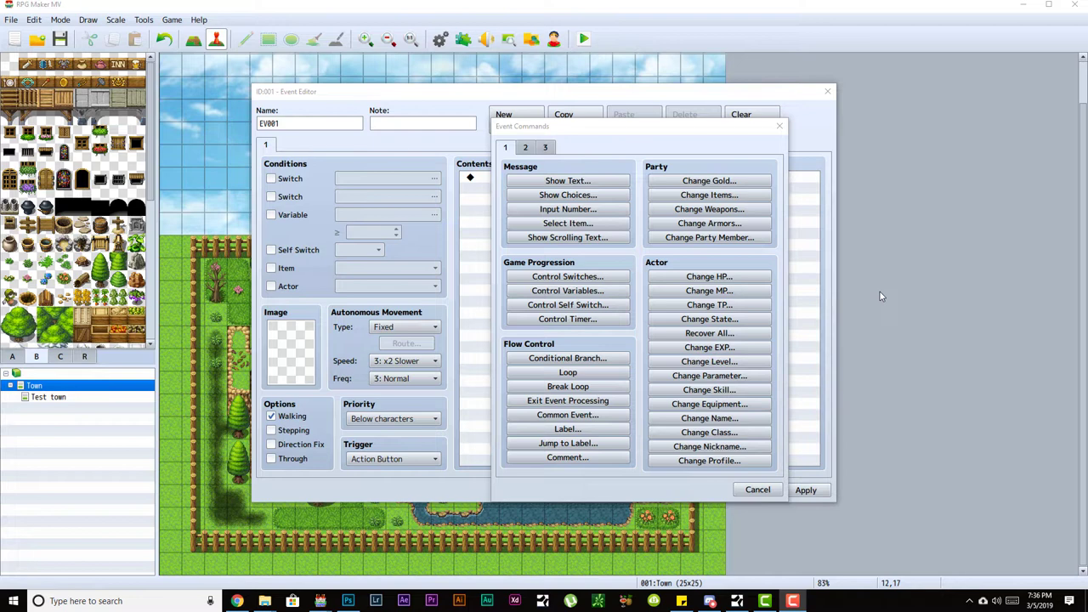
# - Discard the pending event command and the unsaved new event, leaving the Town map untouched
pyautogui.click(777, 492)
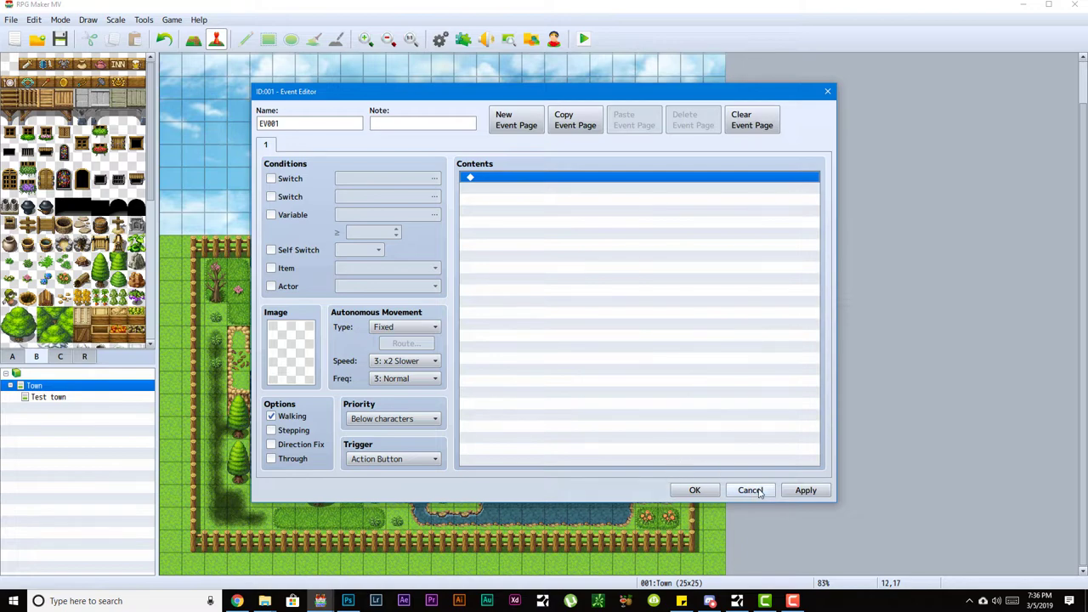
pyautogui.click(751, 490)
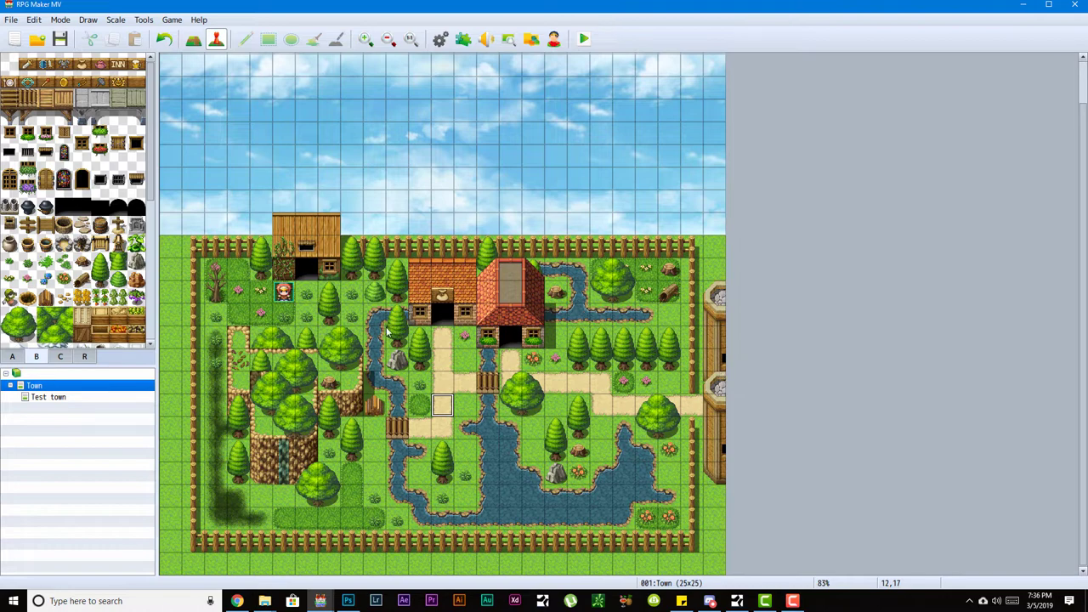
pyautogui.click(351, 337)
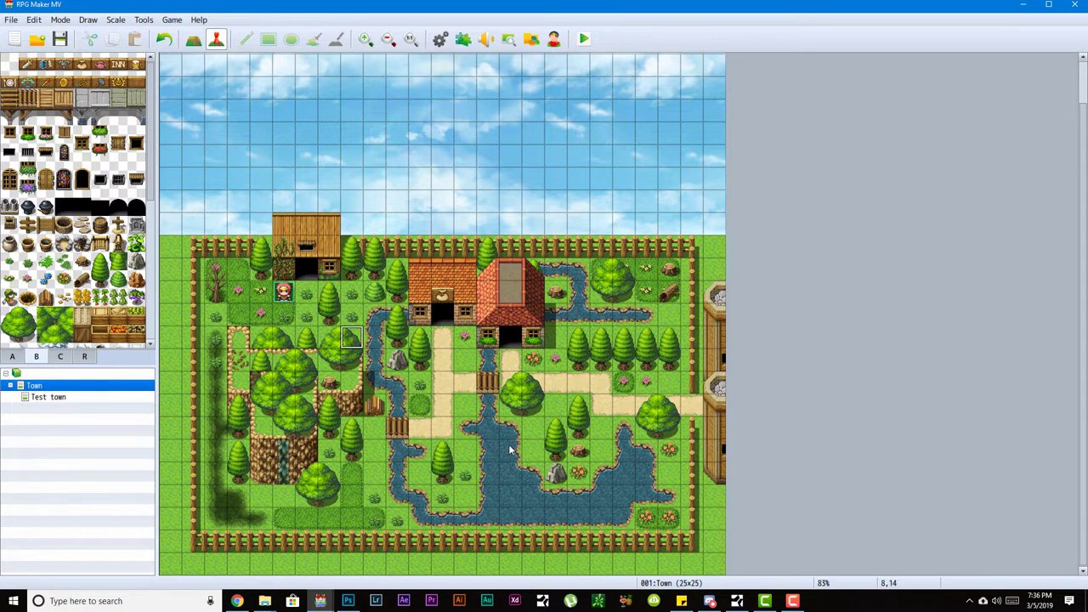
pyautogui.click(195, 39)
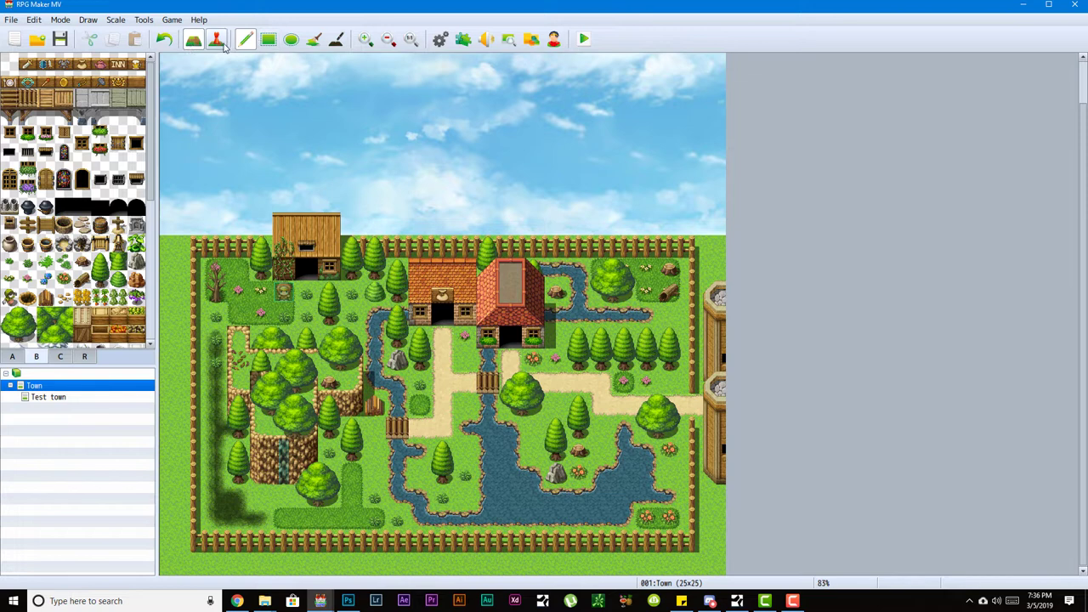
pyautogui.click(216, 41)
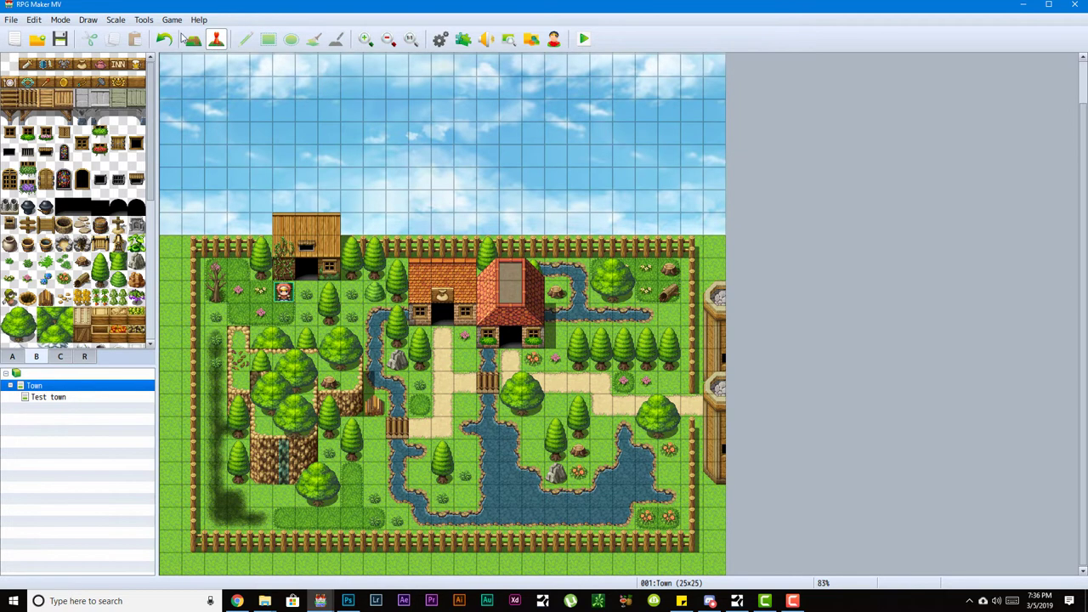
pyautogui.click(89, 20)
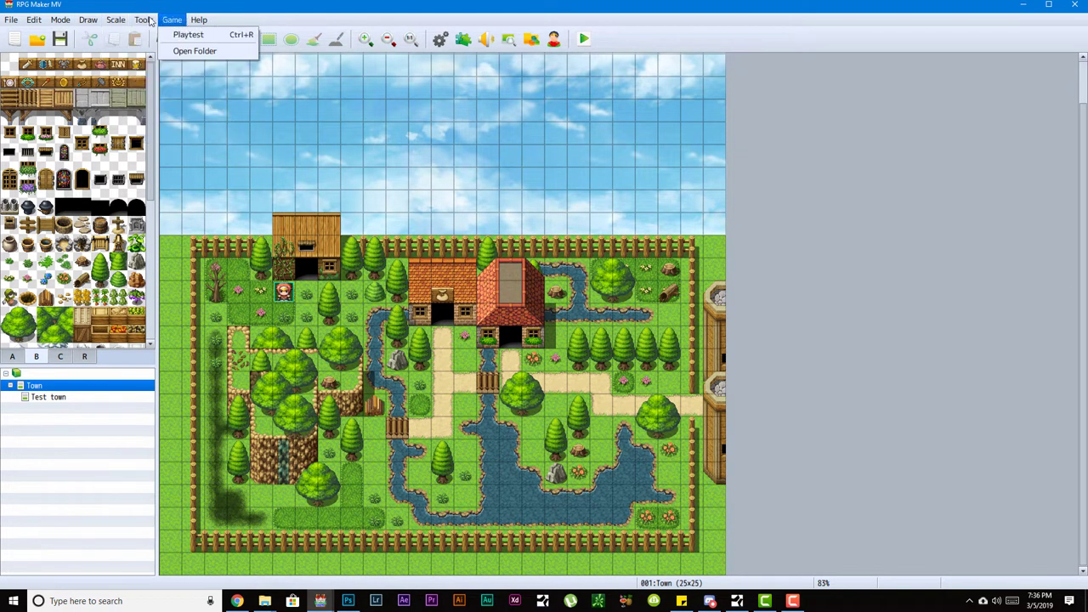
pyautogui.click(116, 20)
pyautogui.click(59, 19)
pyautogui.click(435, 7)
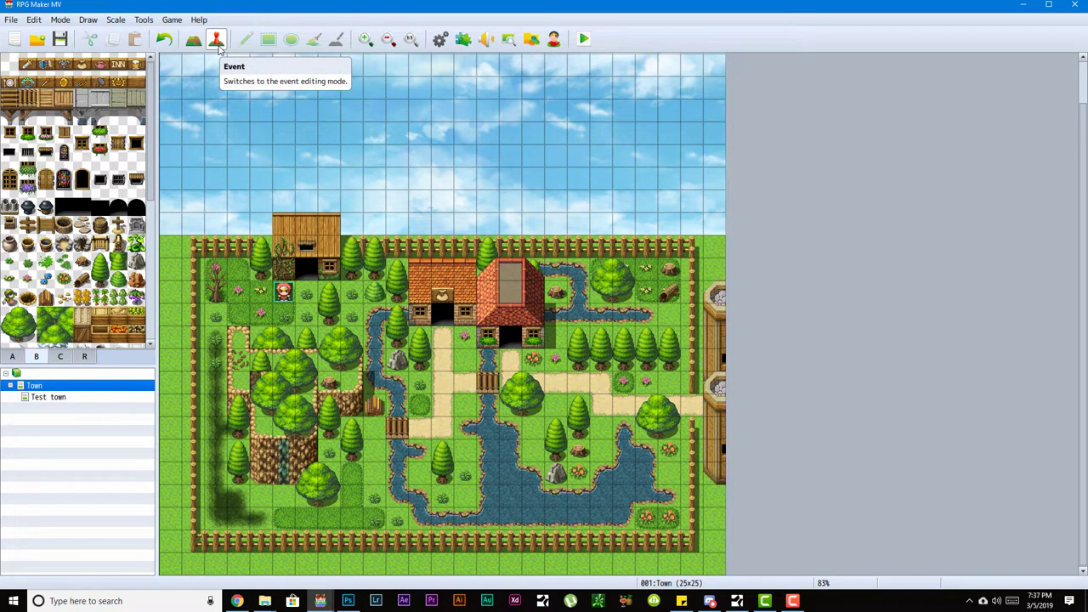
pyautogui.click(218, 42)
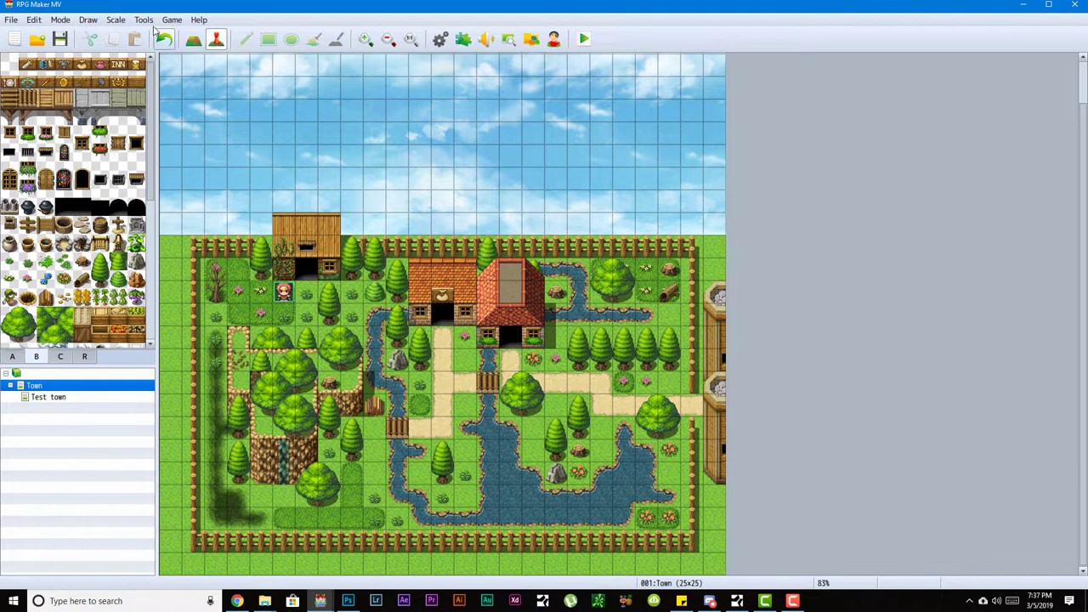
# - Browse the program's menus, then open and dismiss a new event on the tile below the houses
pyautogui.click(143, 21)
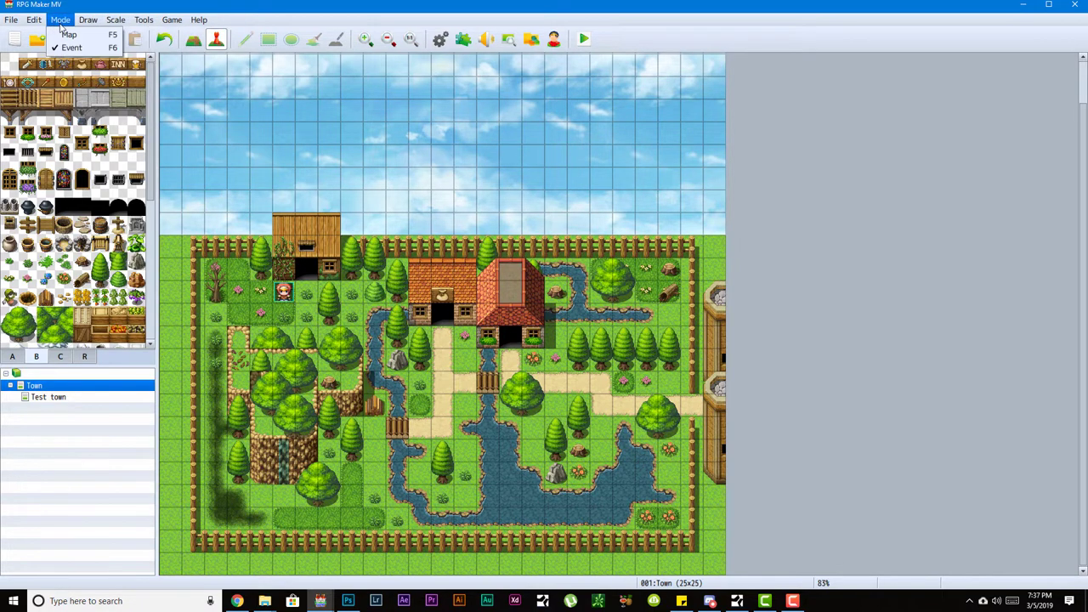
pyautogui.click(440, 204)
pyautogui.doubleClick(440, 204)
pyautogui.click(748, 491)
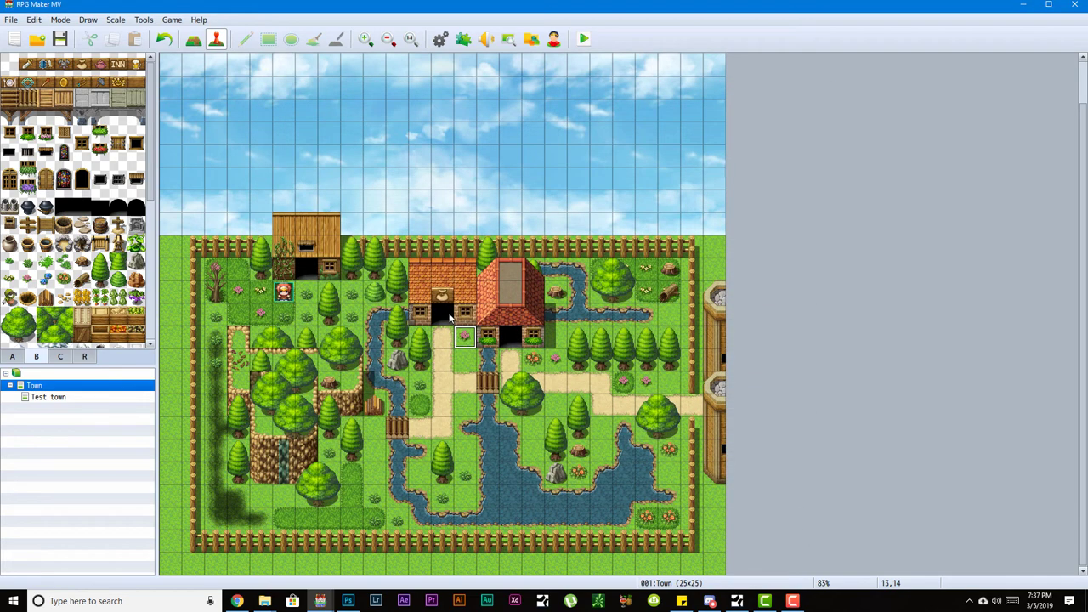
# - Quick-create a preset event on the path below the houses, placing a bald character there
pyautogui.rightClick(464, 362)
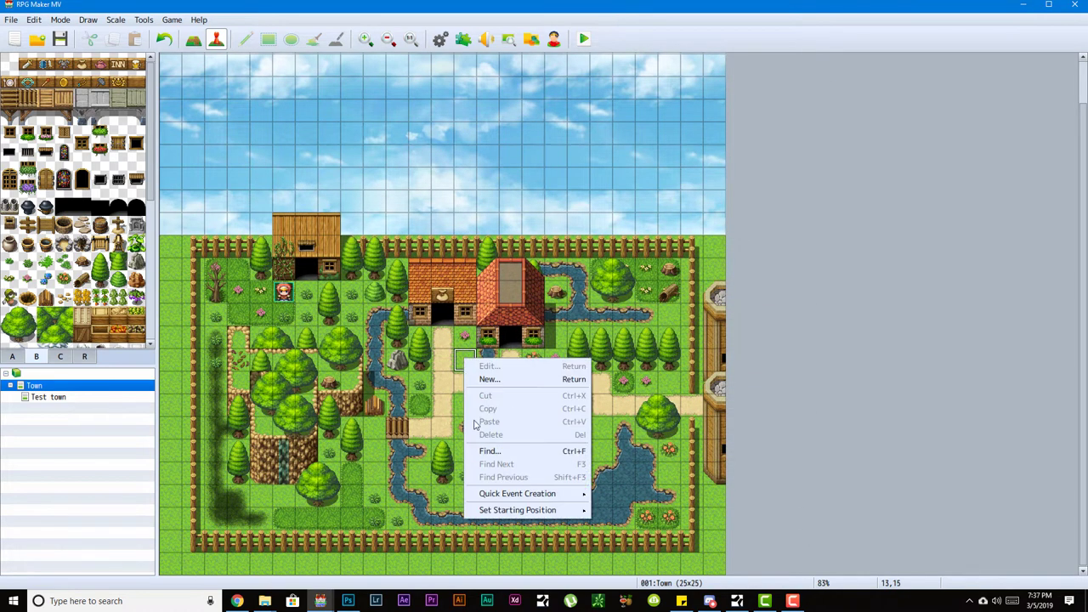
pyautogui.moveTo(499, 499)
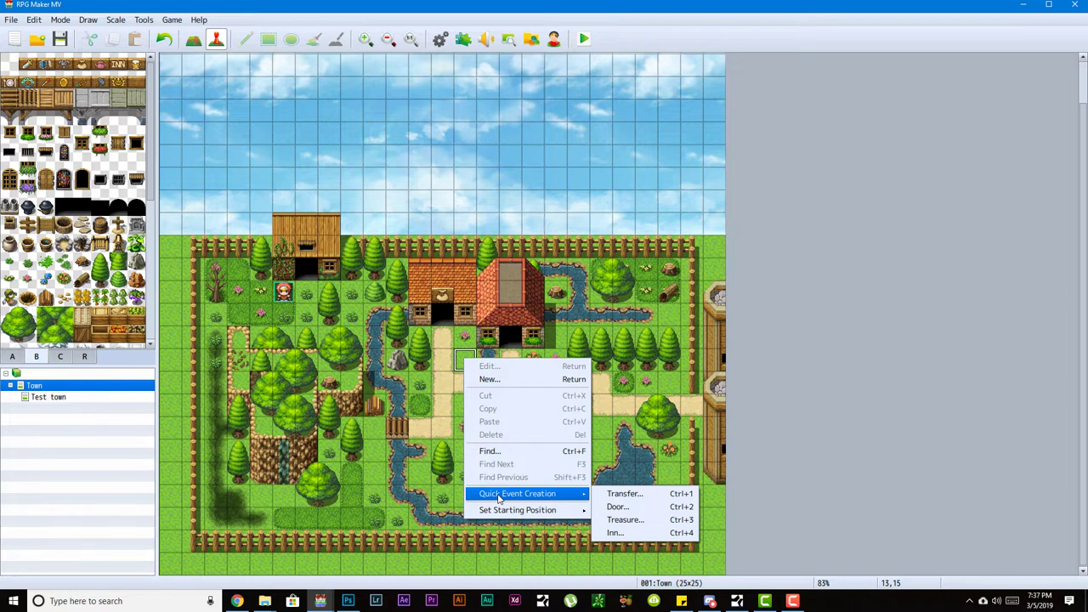
pyautogui.click(615, 532)
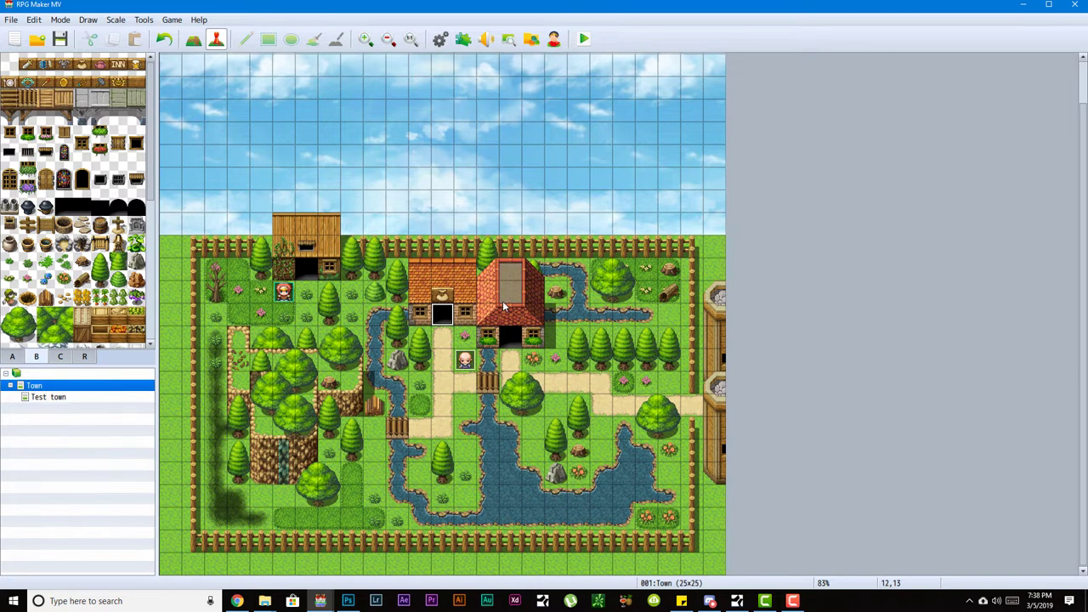
pyautogui.click(792, 601)
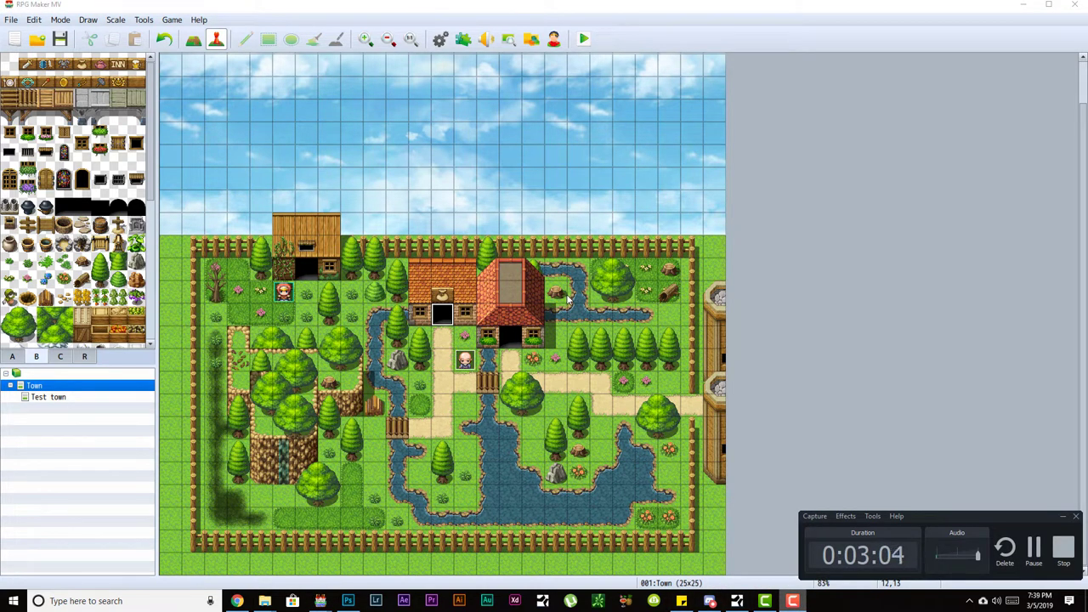
pyautogui.click(458, 412)
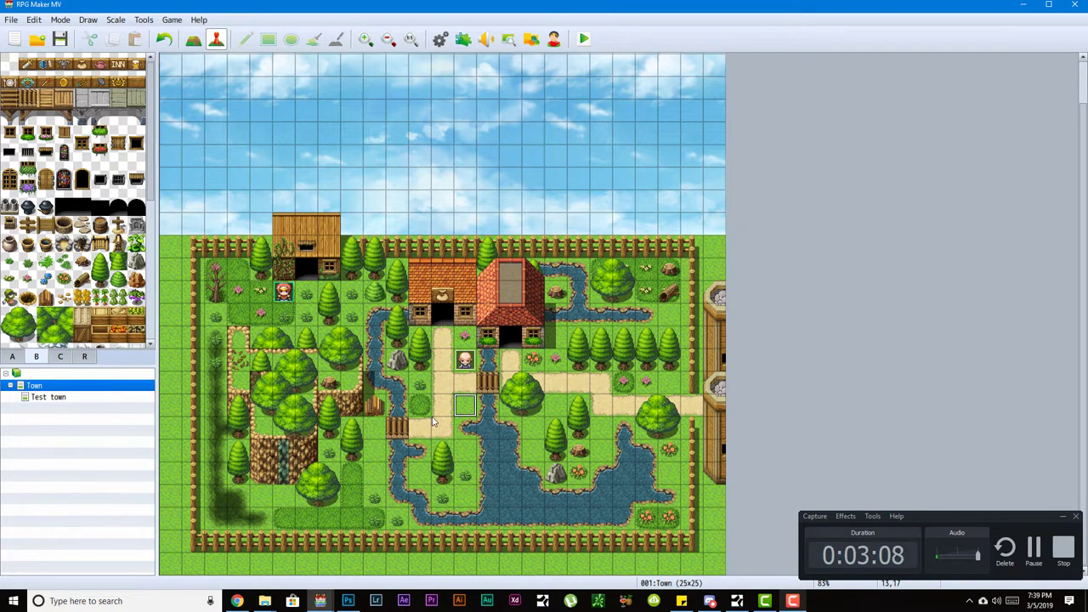
# - Start a new event EV002 on the path tile one step below the character
pyautogui.doubleClick(465, 407)
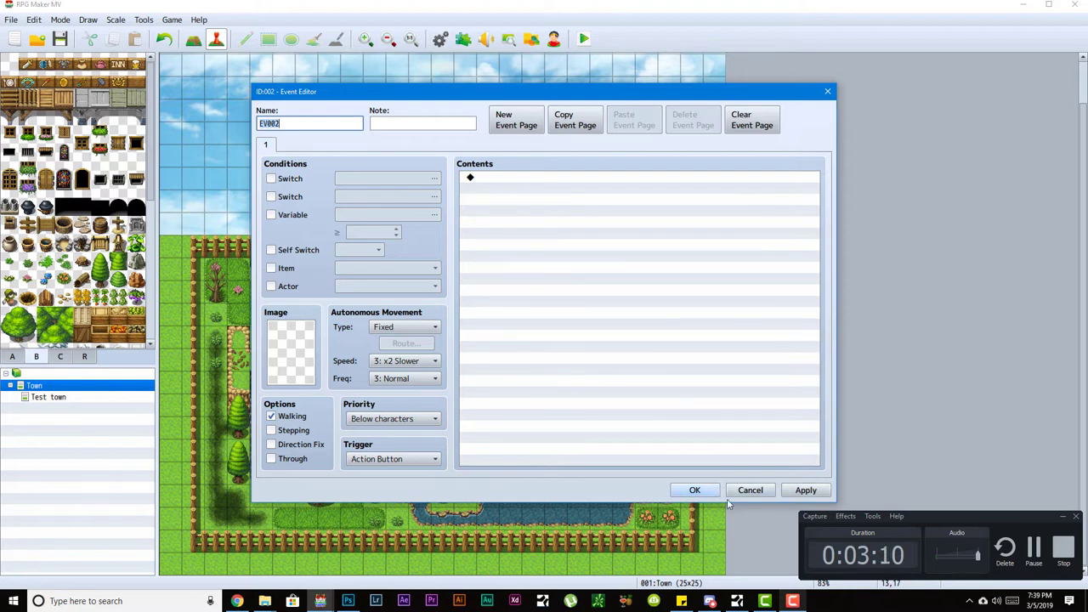
pyautogui.click(751, 492)
pyautogui.rightClick(467, 407)
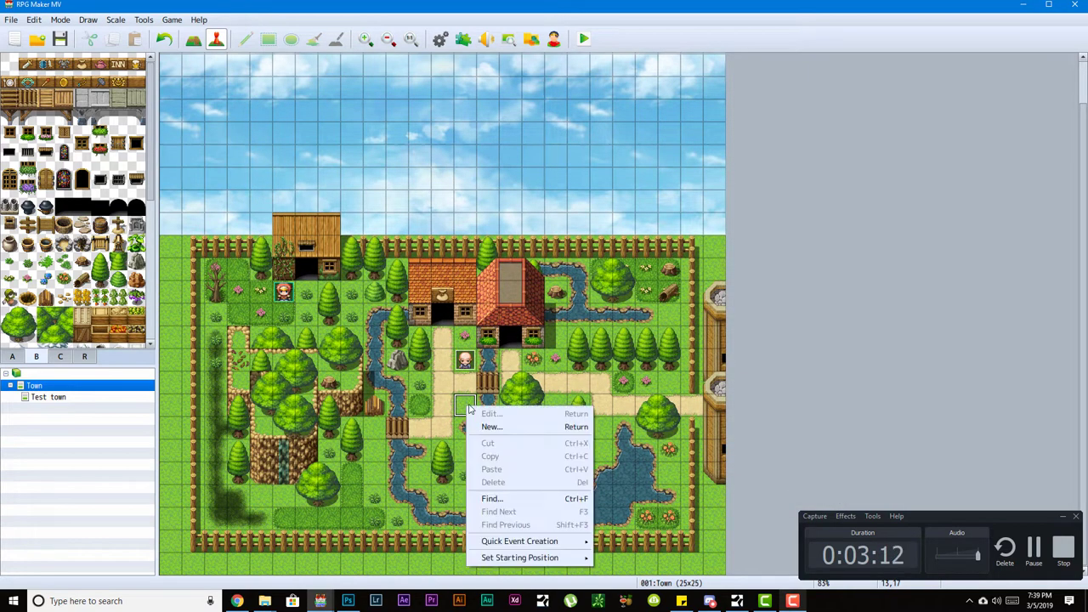
pyautogui.click(472, 425)
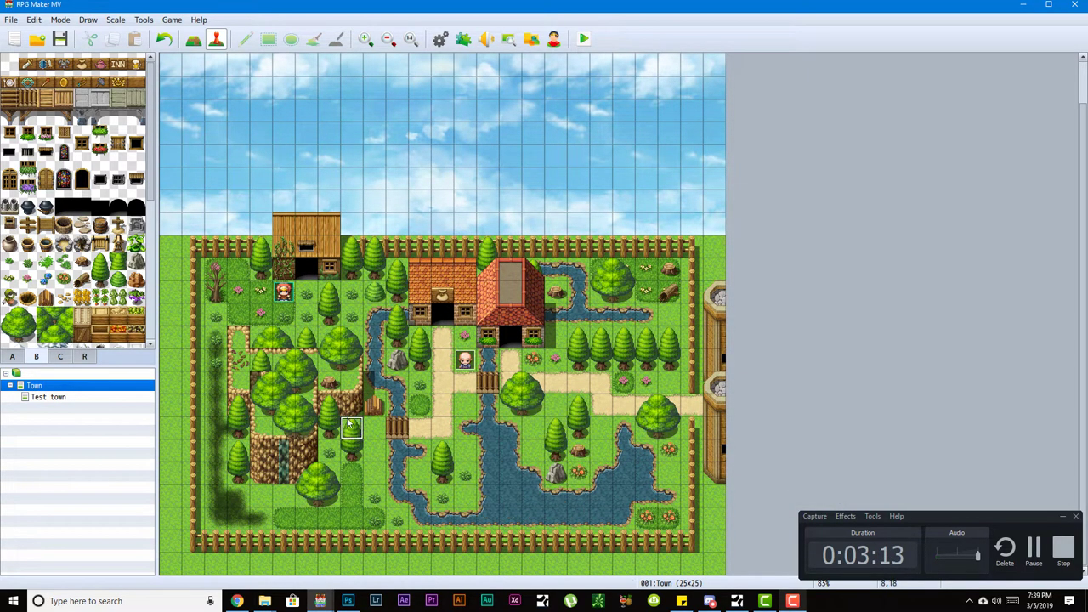
pyautogui.doubleClick(474, 424)
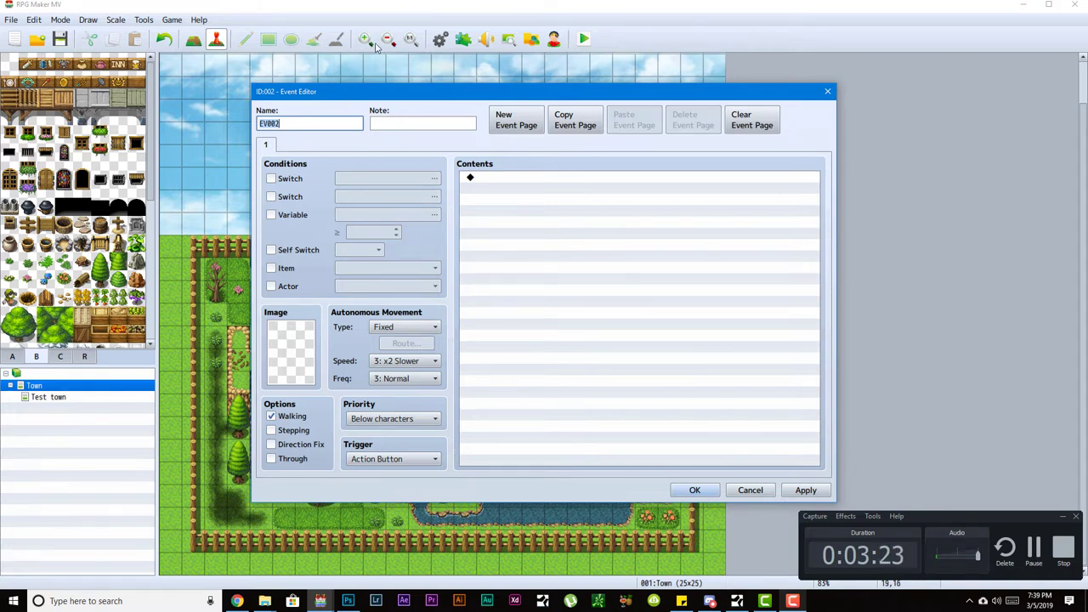
# - Reopen EV002 and add a Variable condition: variable 0001 ≥ 0
pyautogui.click(439, 124)
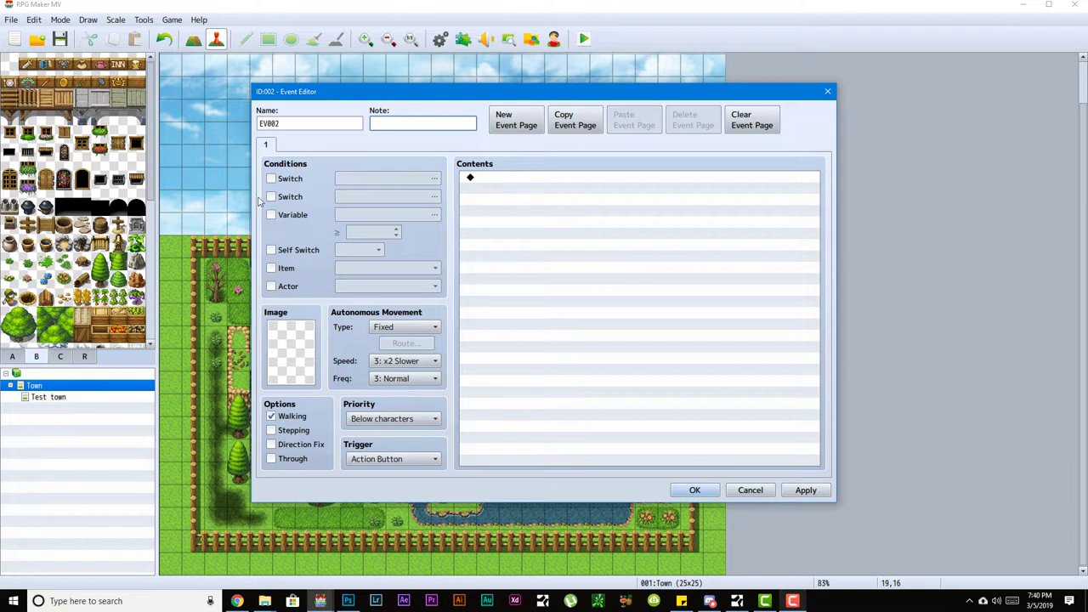
pyautogui.click(579, 163)
pyautogui.click(827, 91)
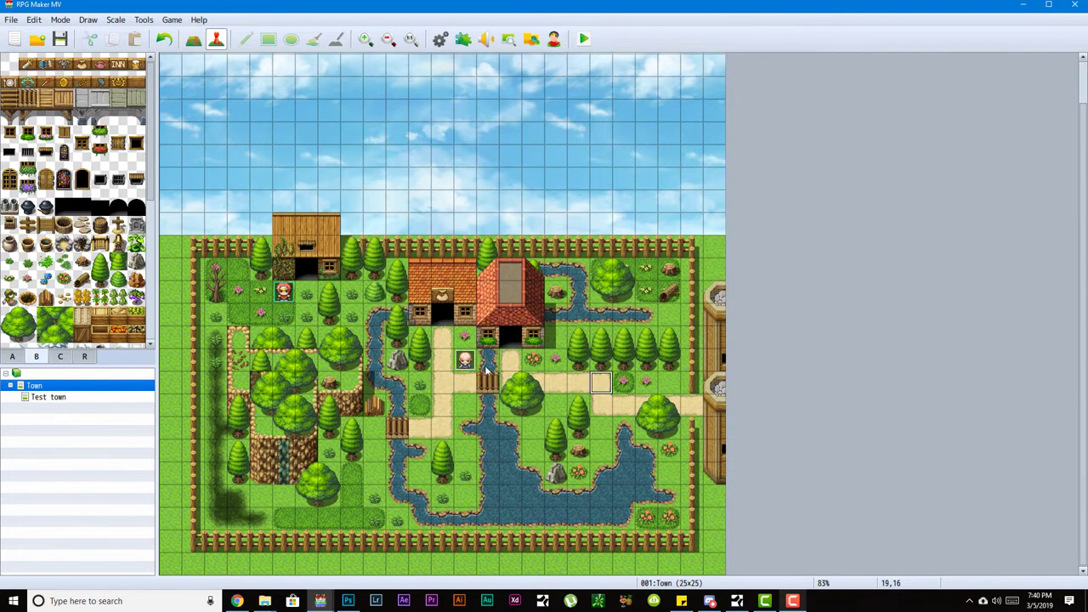
pyautogui.doubleClick(524, 380)
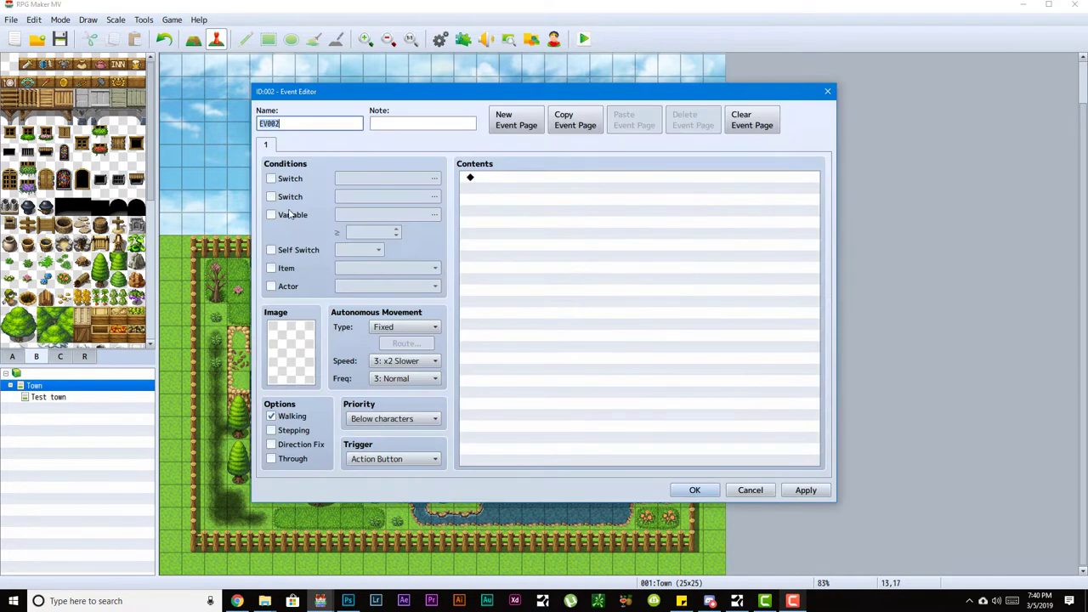
pyautogui.click(391, 123)
pyautogui.click(271, 214)
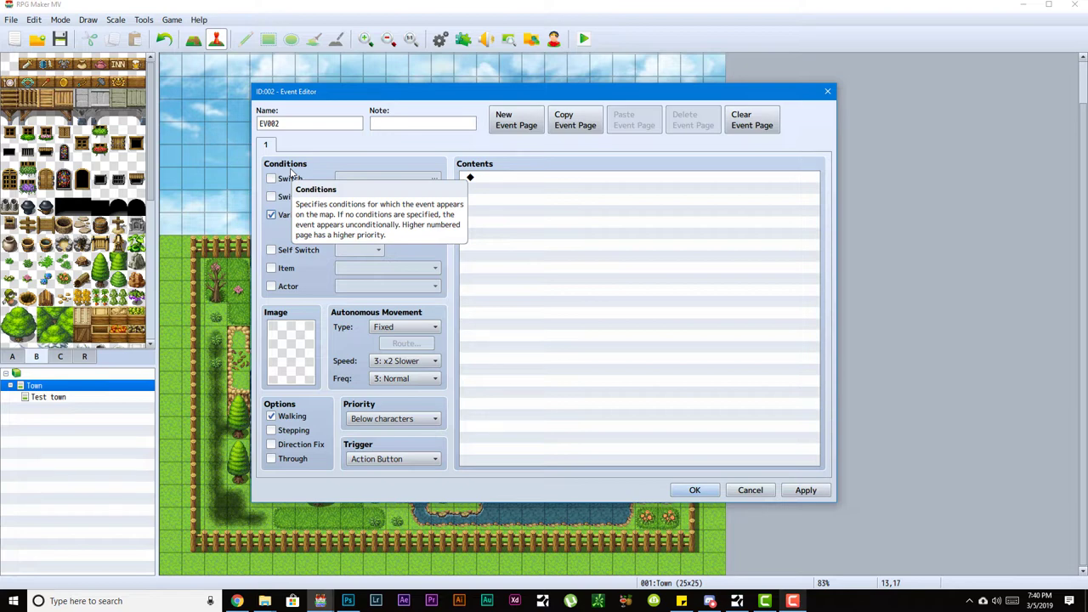
# - Try two Switch conditions, setting the second to 0010, then turn both off
pyautogui.moveTo(291, 91); pyautogui.dragTo(397, 145)
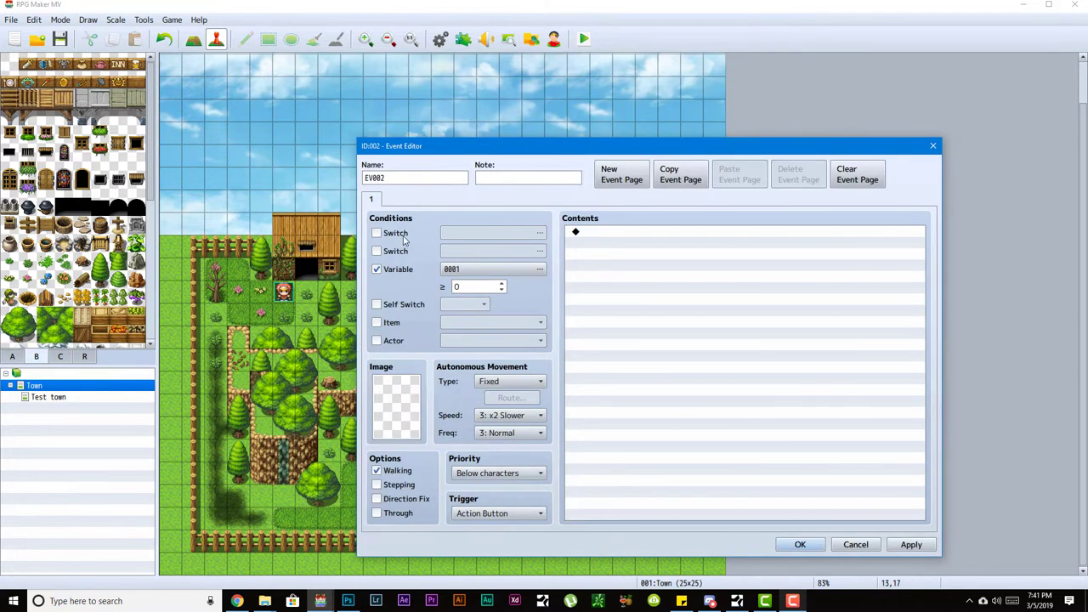
pyautogui.click(398, 235)
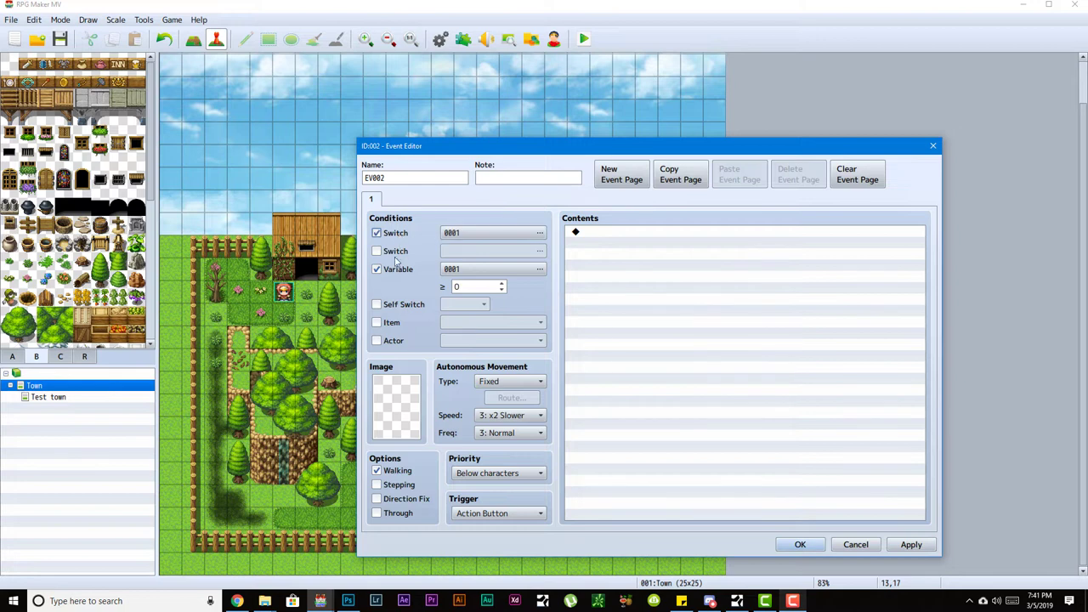
pyautogui.click(378, 251)
pyautogui.click(377, 267)
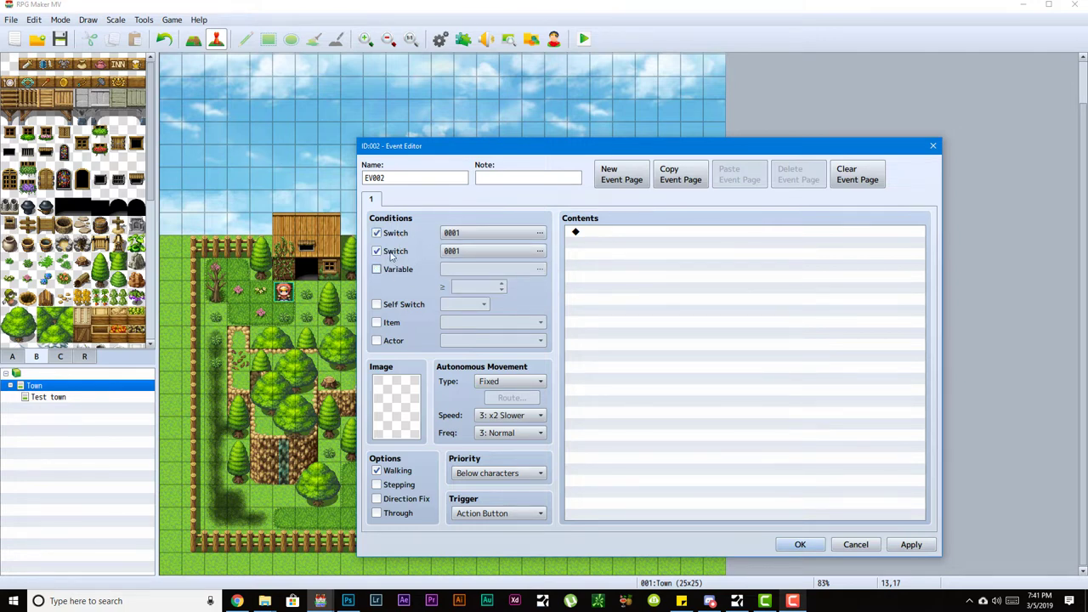
pyautogui.click(477, 233)
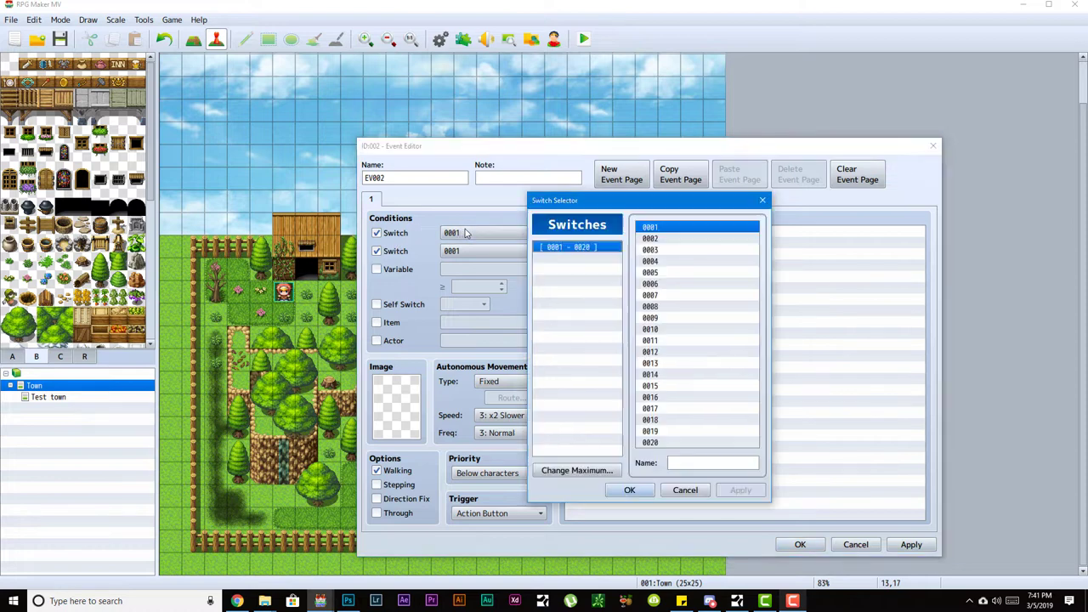
pyautogui.click(629, 490)
pyautogui.click(477, 251)
pyautogui.doubleClick(666, 330)
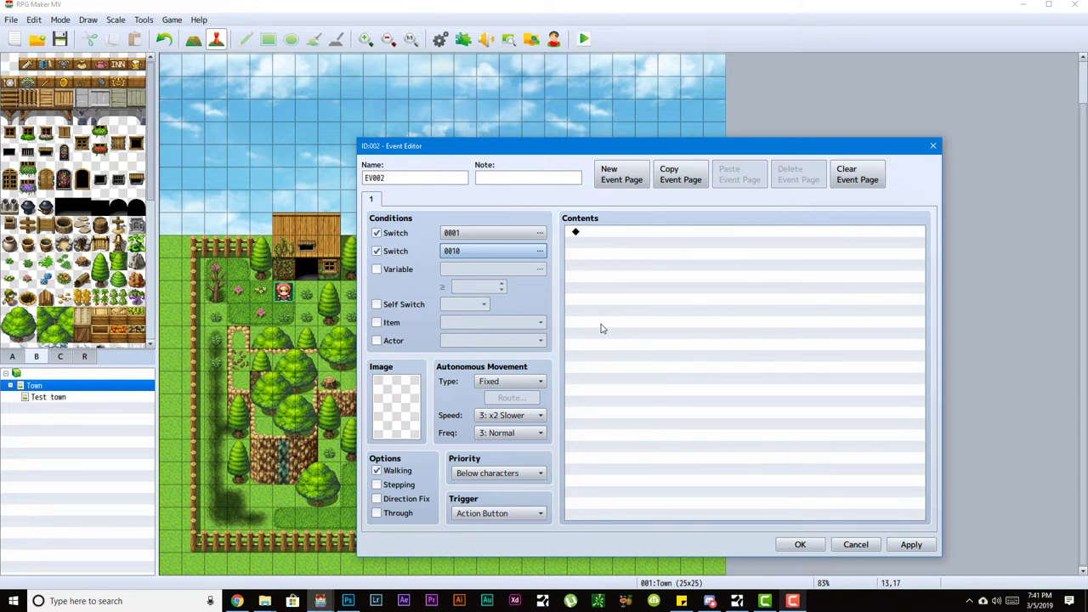
pyautogui.click(396, 252)
pyautogui.click(375, 231)
# - Replace a variable 0006 condition with a Self Switch condition set to D
pyautogui.click(397, 269)
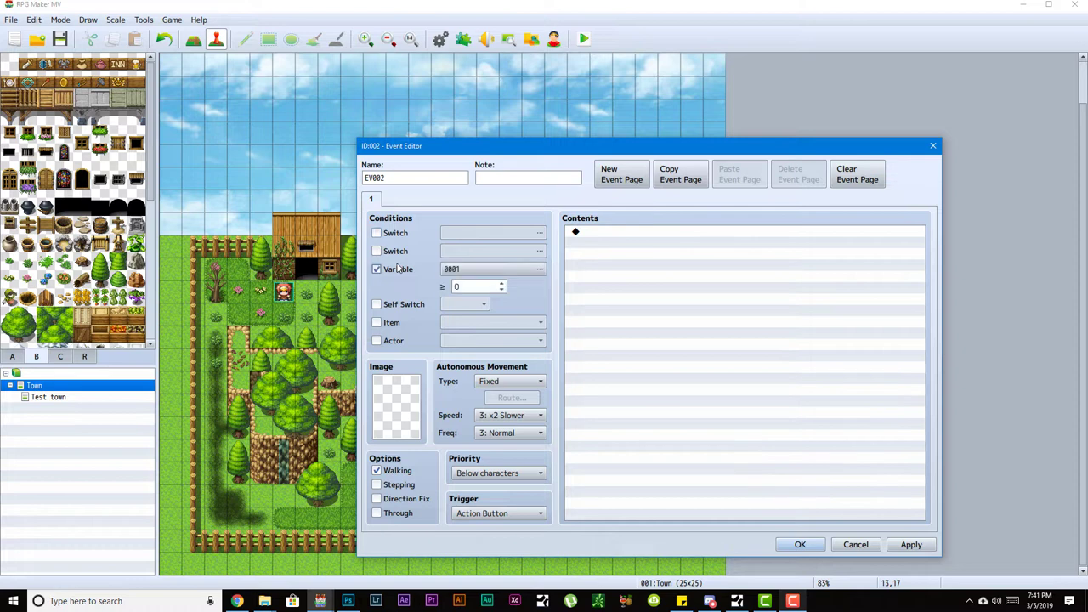
pyautogui.click(476, 268)
pyautogui.doubleClick(659, 285)
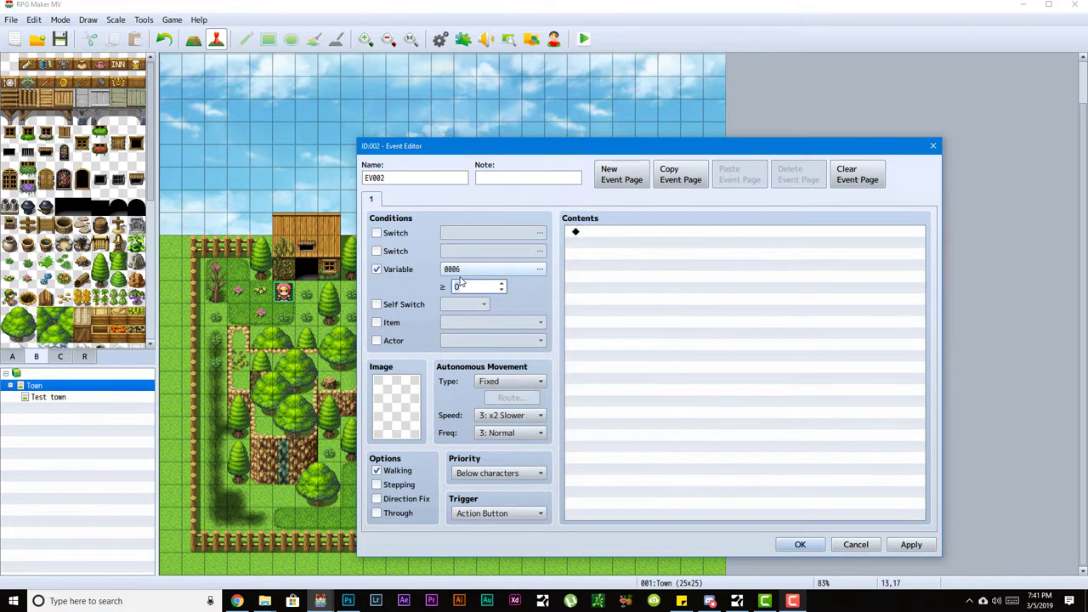
pyautogui.click(460, 285)
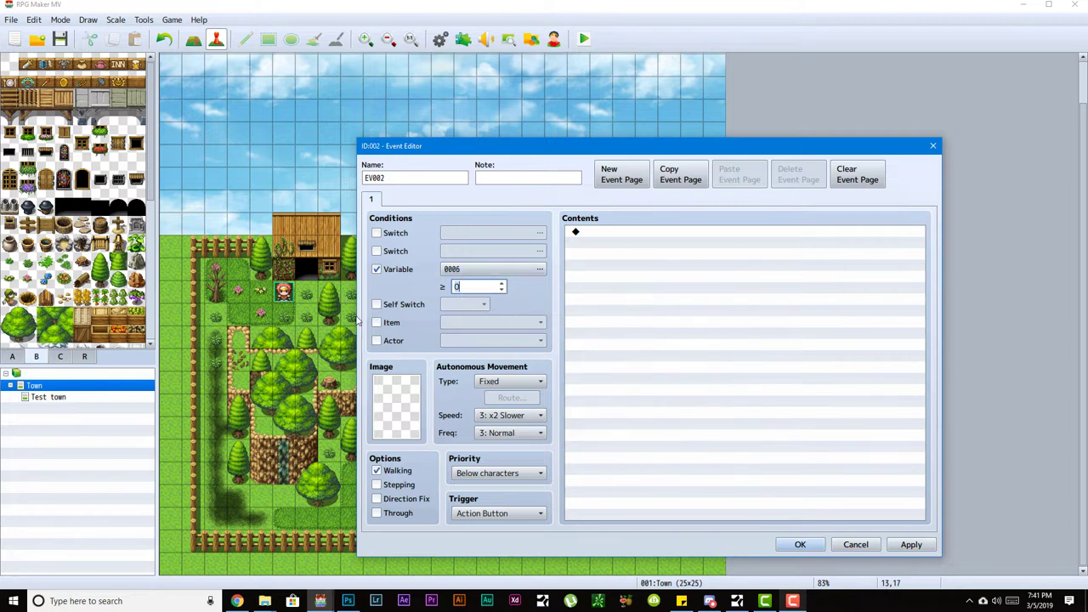
pyautogui.click(394, 310)
pyautogui.click(392, 270)
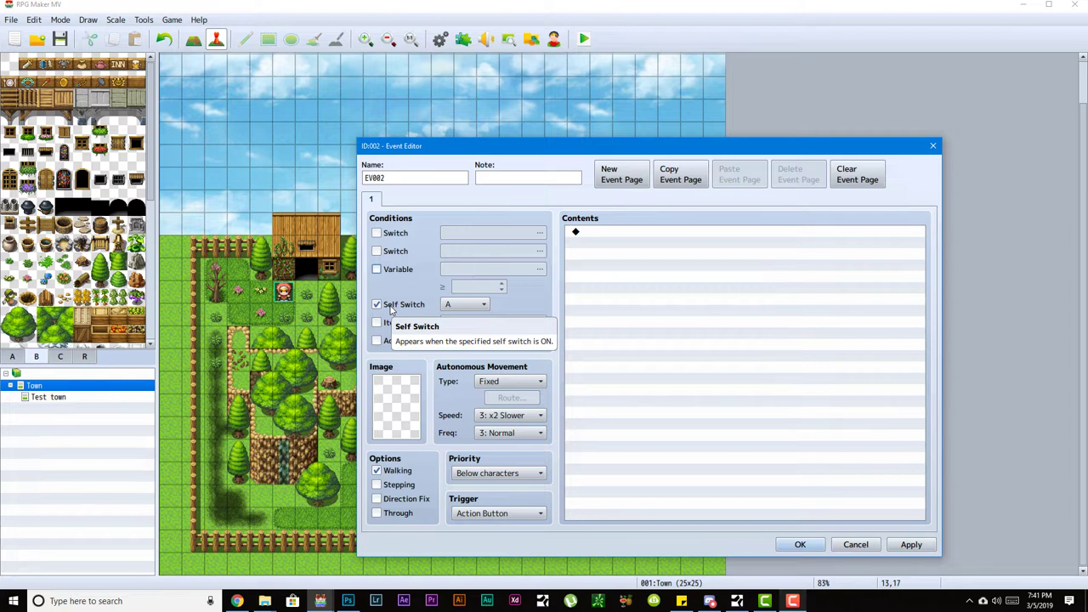
pyautogui.click(469, 304)
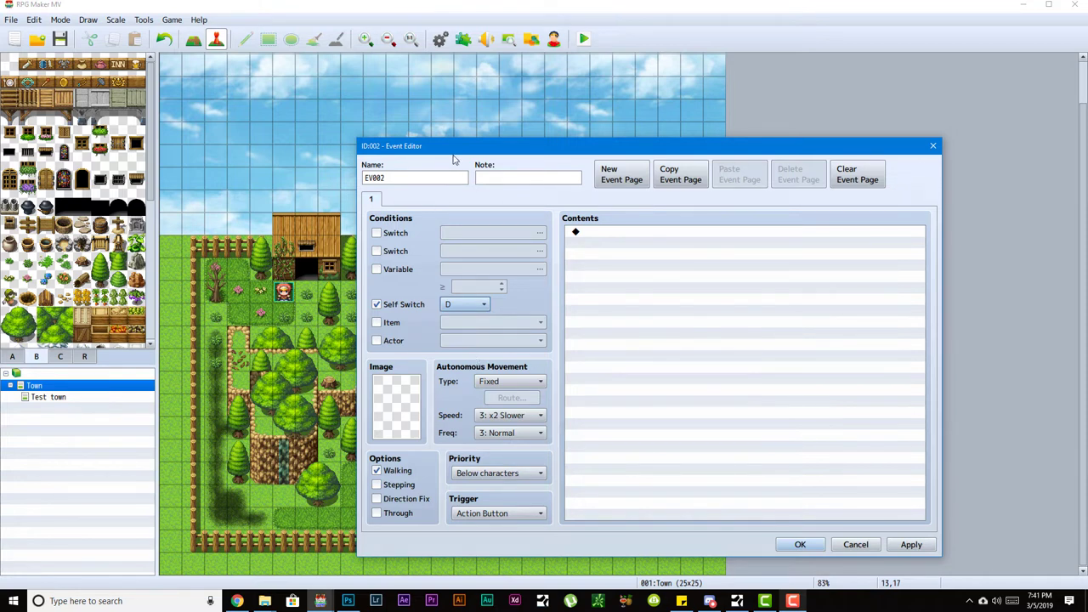
pyautogui.moveTo(453, 149); pyautogui.dragTo(463, 130)
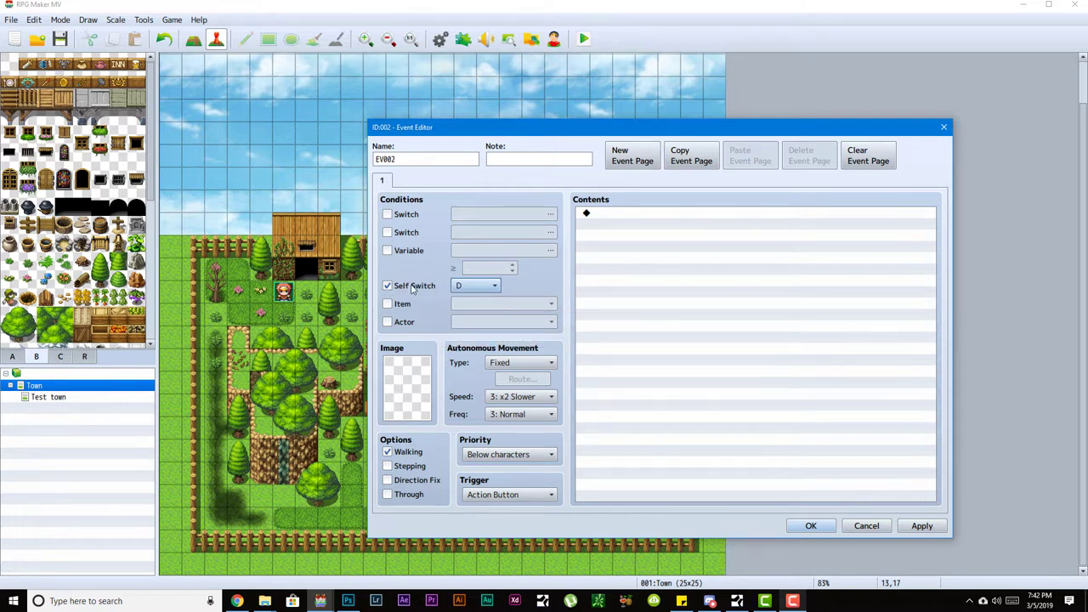
# - Replace the self switch D condition with an Item condition requiring 0008 Super Potion
pyautogui.moveTo(412, 289)
pyautogui.click(419, 307)
pyautogui.click(407, 286)
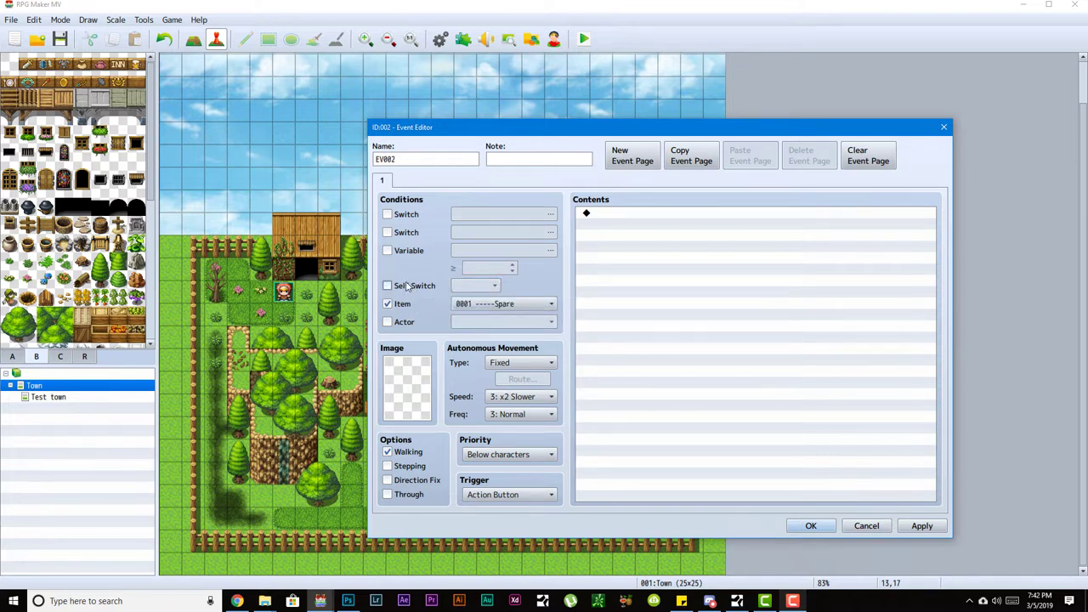
pyautogui.click(501, 306)
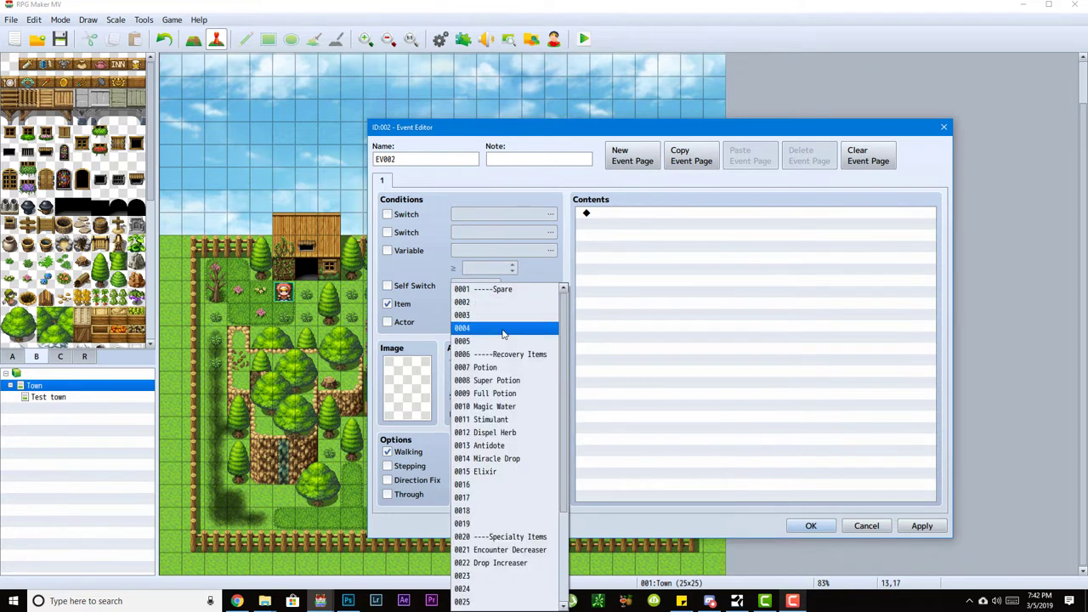
pyautogui.click(501, 380)
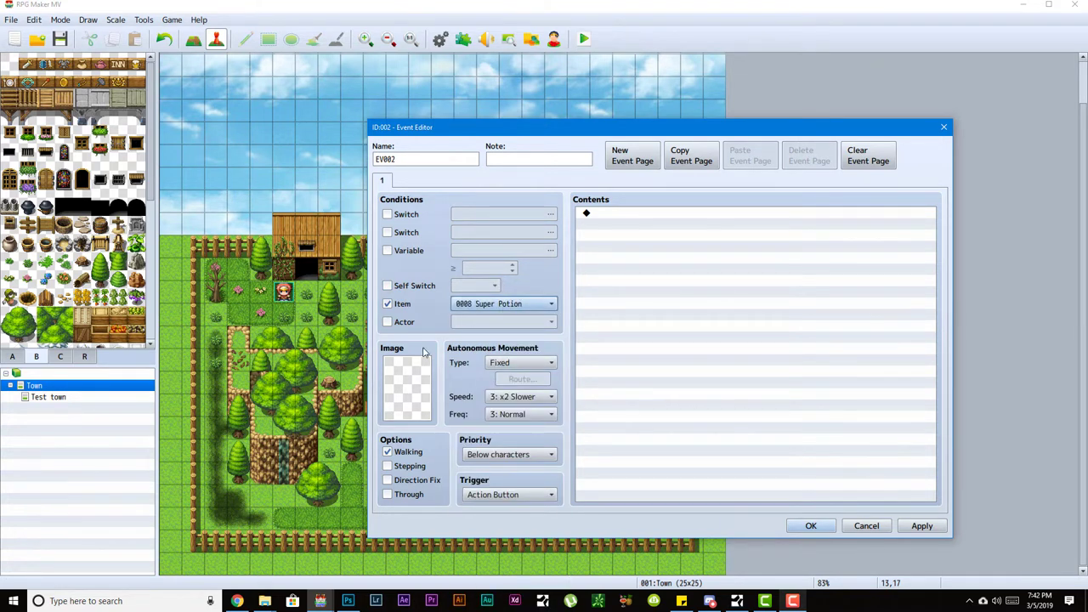
# - Swap the Item condition for an Actor condition requiring 0001 Harold
pyautogui.click(411, 322)
pyautogui.click(397, 305)
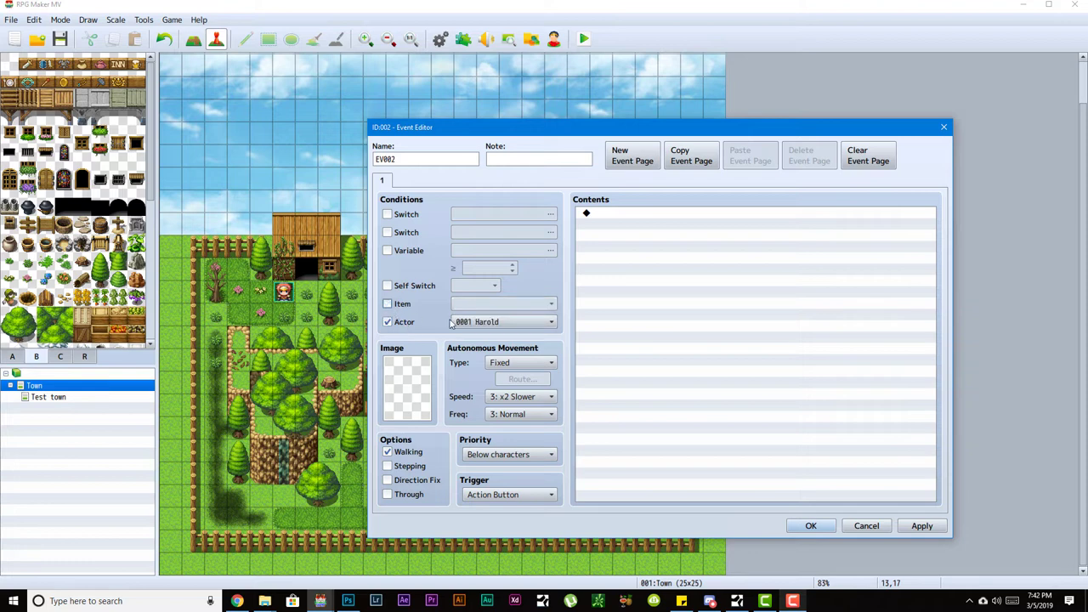
pyautogui.click(538, 324)
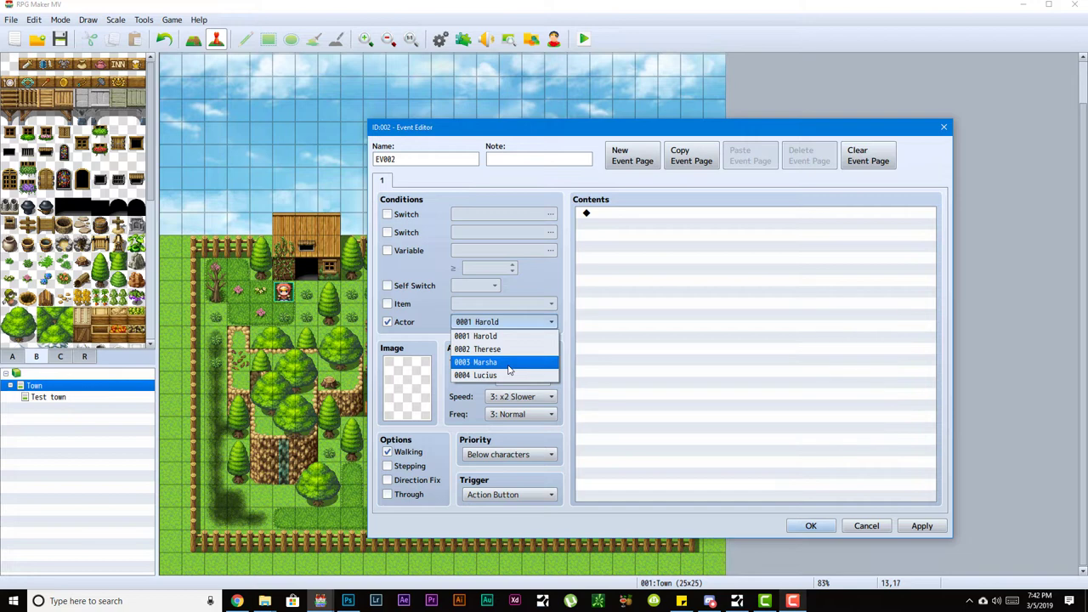
pyautogui.click(421, 329)
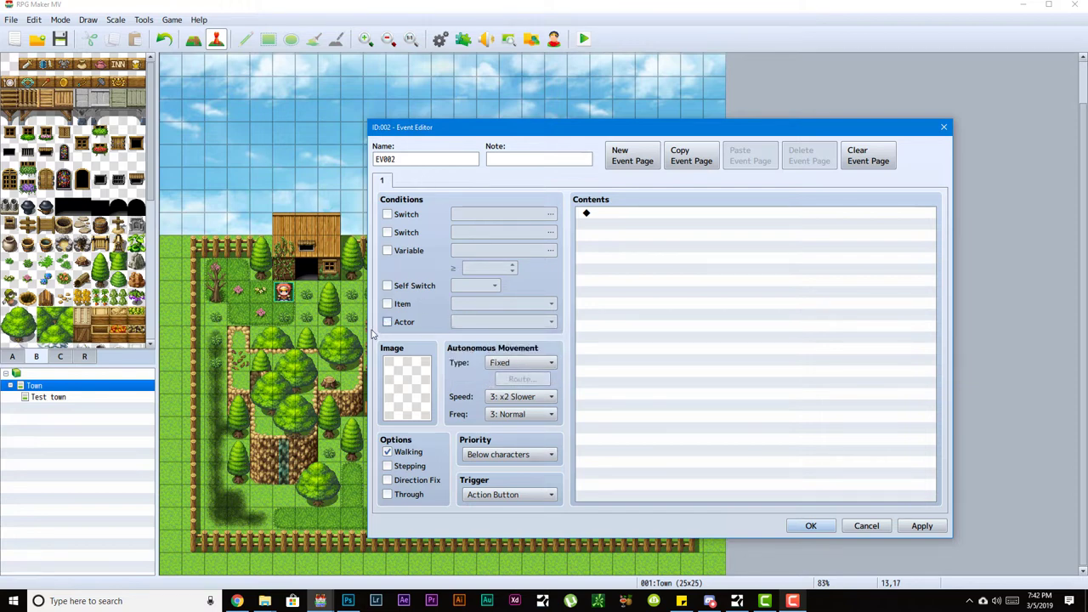
pyautogui.click(389, 324)
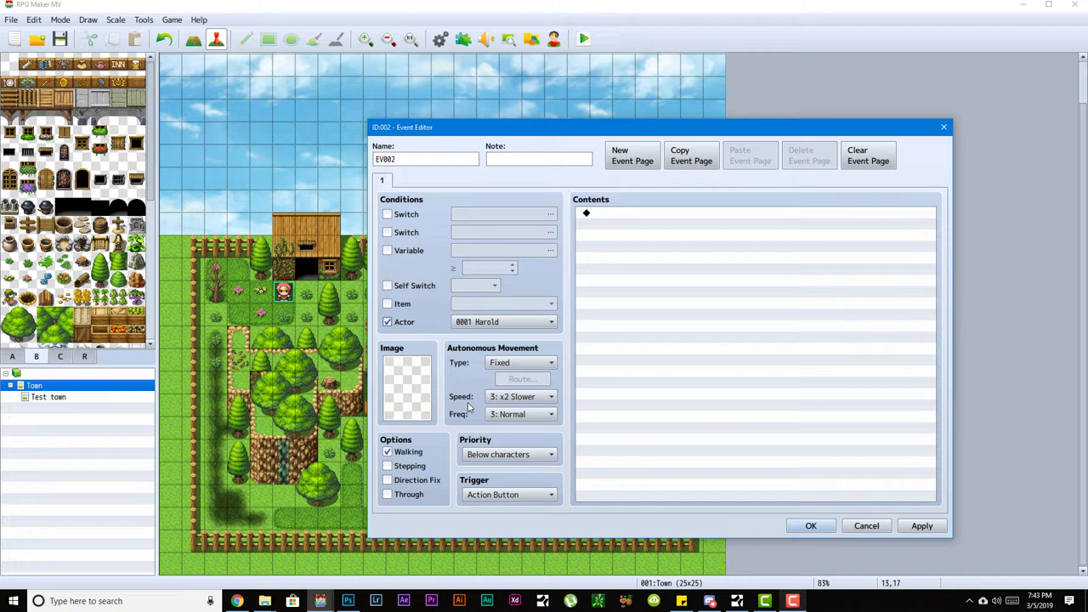
# - Set the event's image to a girl character from the Actor1 sheet
pyautogui.doubleClick(407, 382)
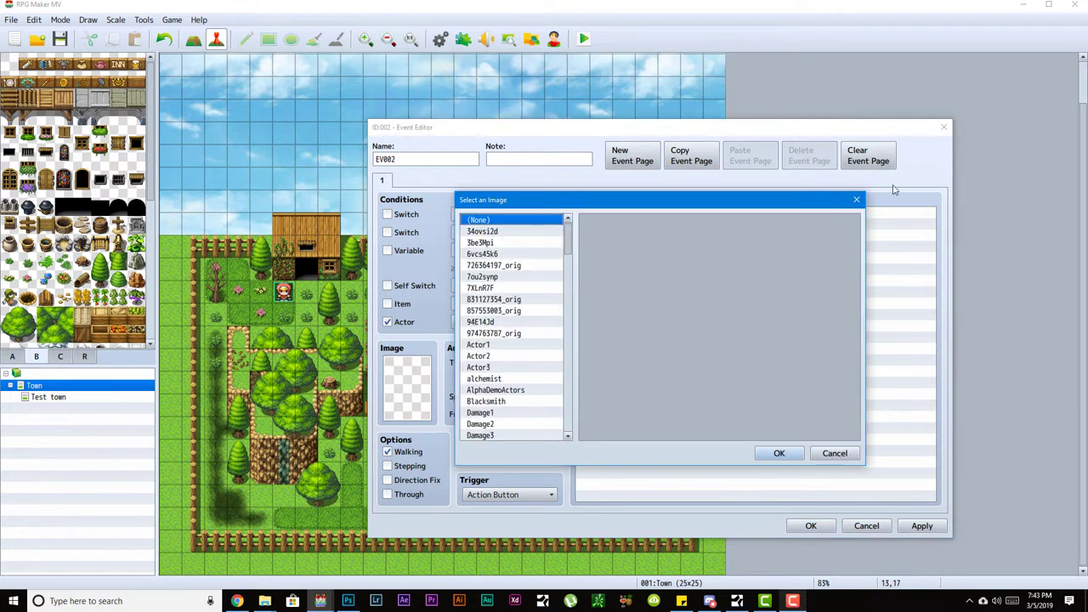
pyautogui.click(856, 199)
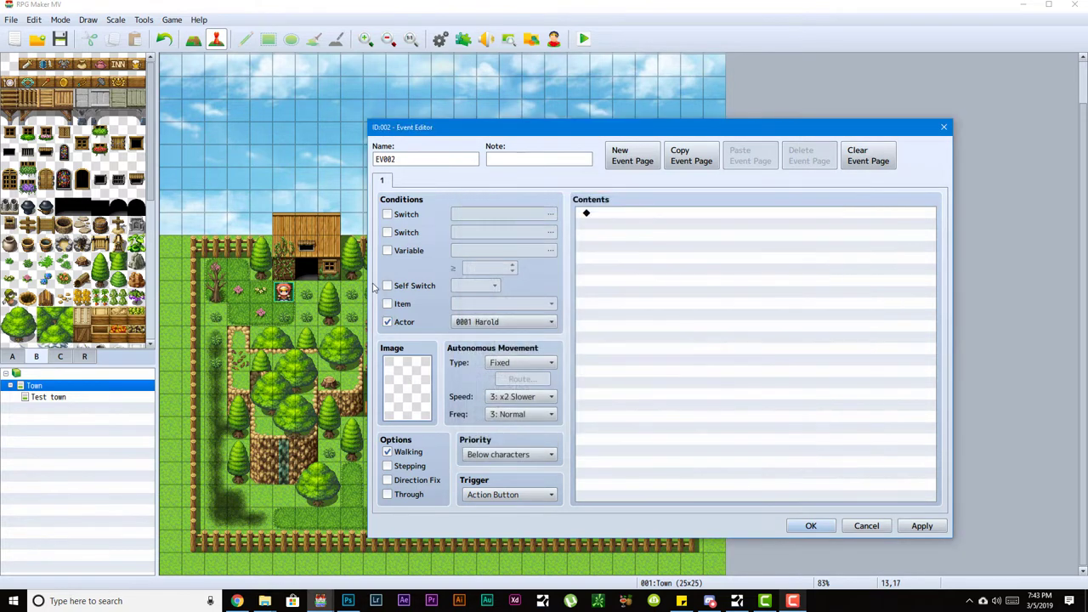
pyautogui.doubleClick(411, 367)
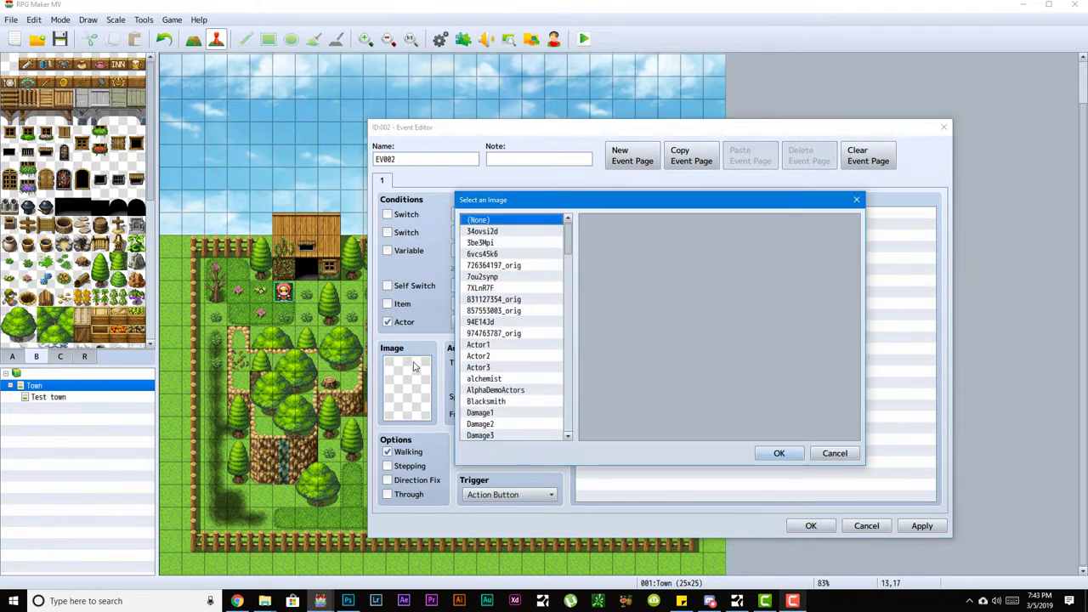
pyautogui.click(494, 266)
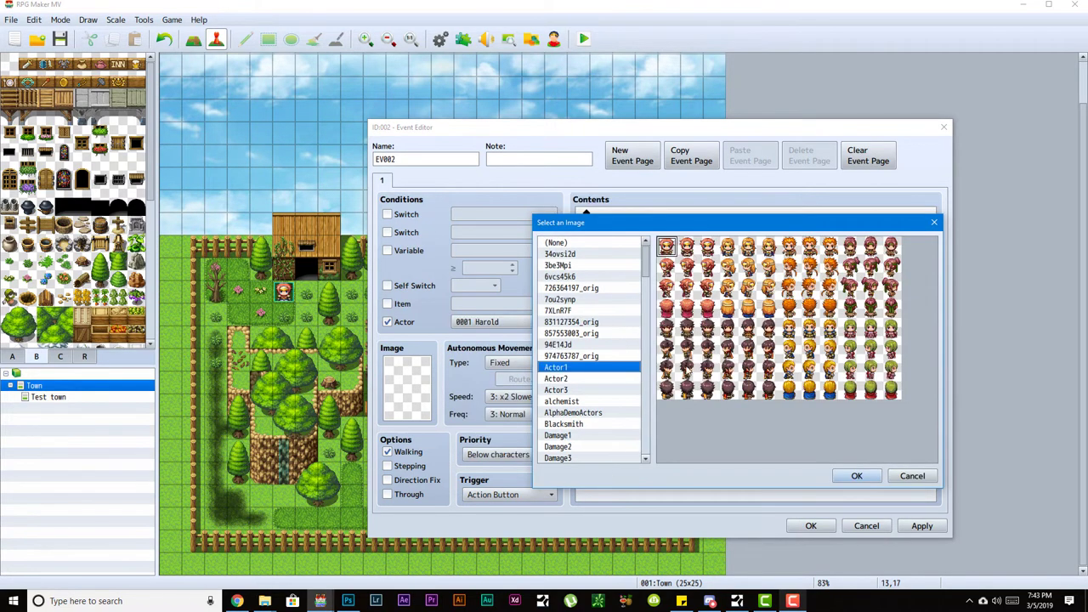
pyautogui.doubleClick(690, 248)
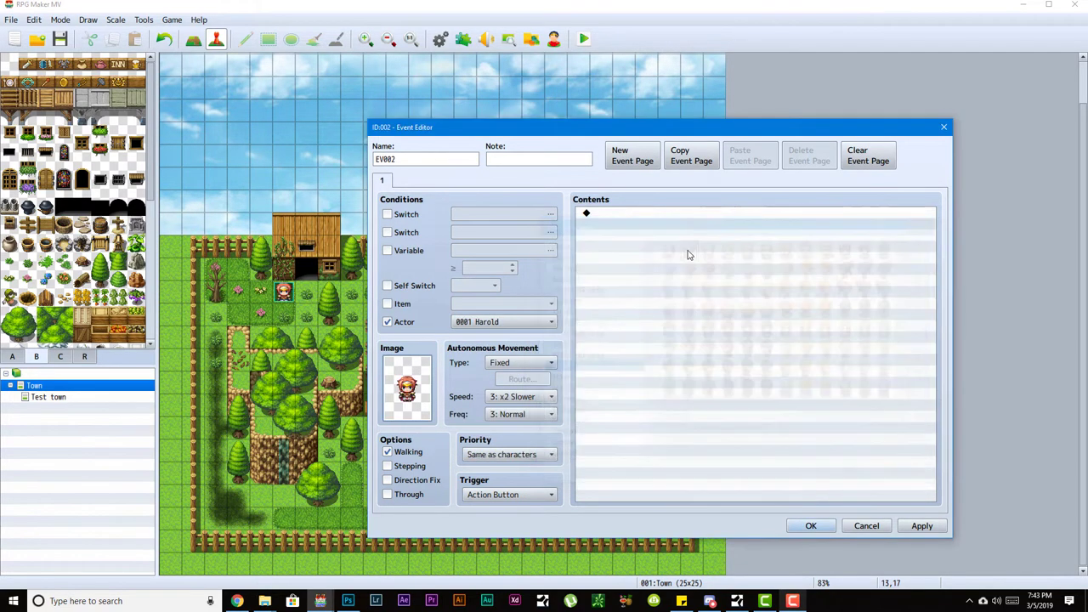
# - Change the event's image to a clay pot graphic from Tileset B
pyautogui.doubleClick(408, 388)
pyautogui.scroll(5, 545, 342)
pyautogui.scroll(-10, 544, 343)
pyautogui.click(507, 435)
pyautogui.click(502, 424)
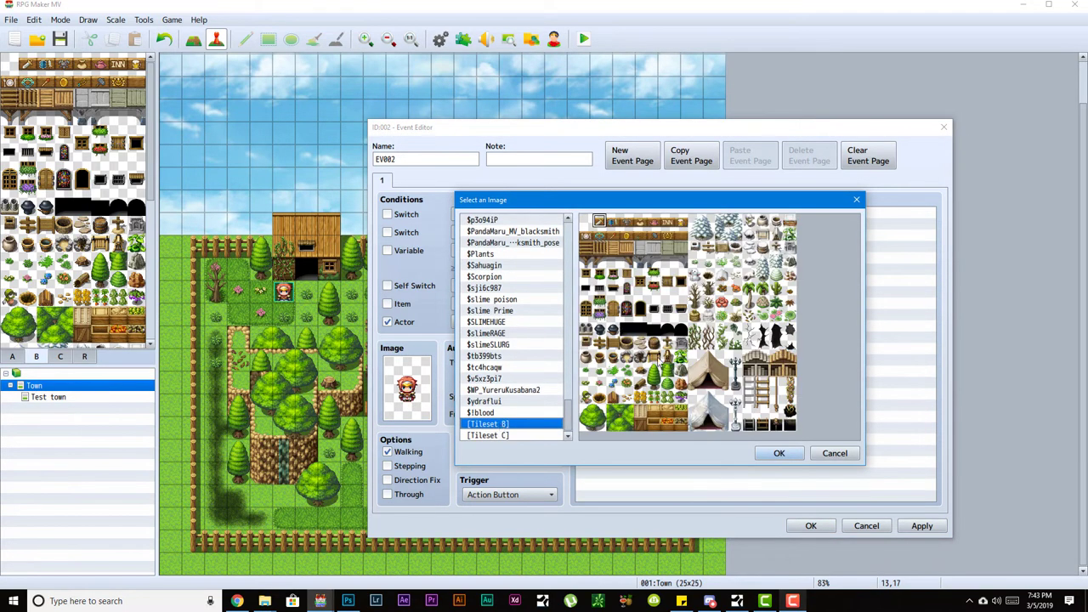
pyautogui.scroll(7, 572, 360)
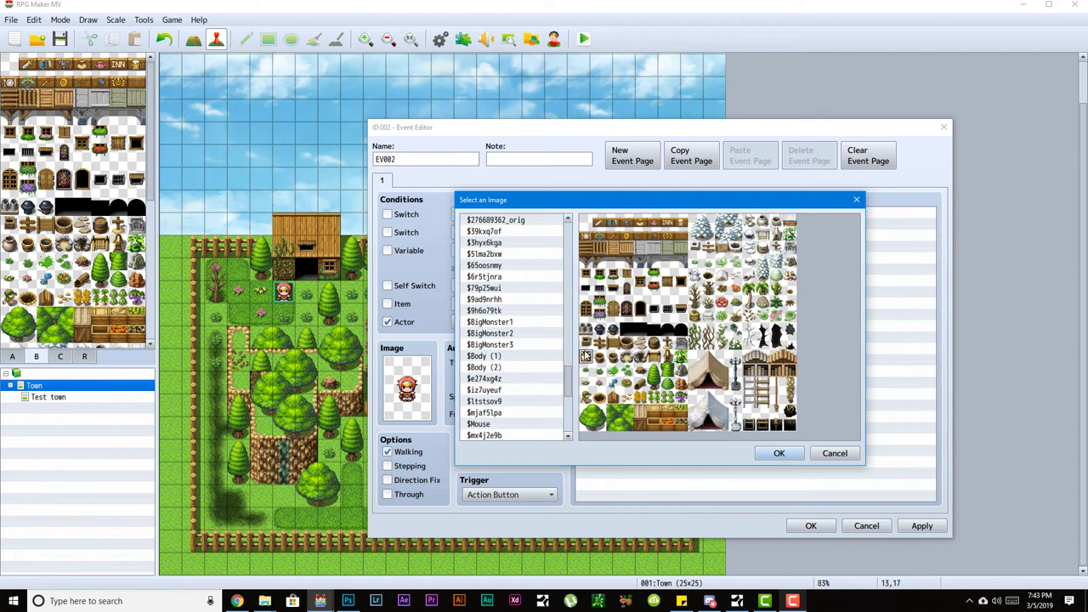
pyautogui.doubleClick(585, 355)
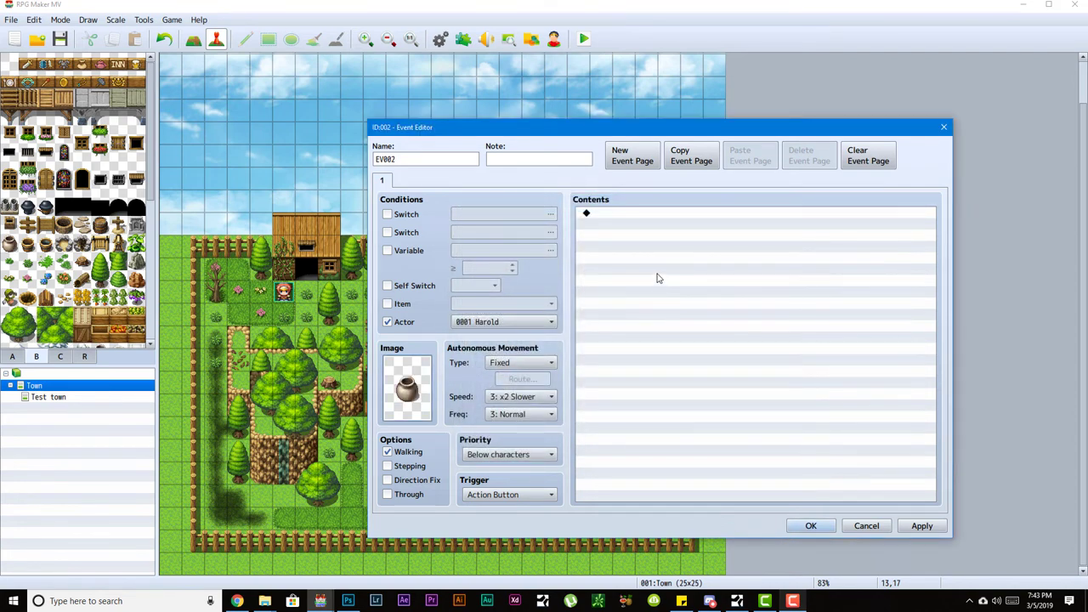
# - Name the event 'Guard', clear its Actor condition, and add pages 2 and 3
pyautogui.doubleClick(449, 162)
pyautogui.write('Gu')
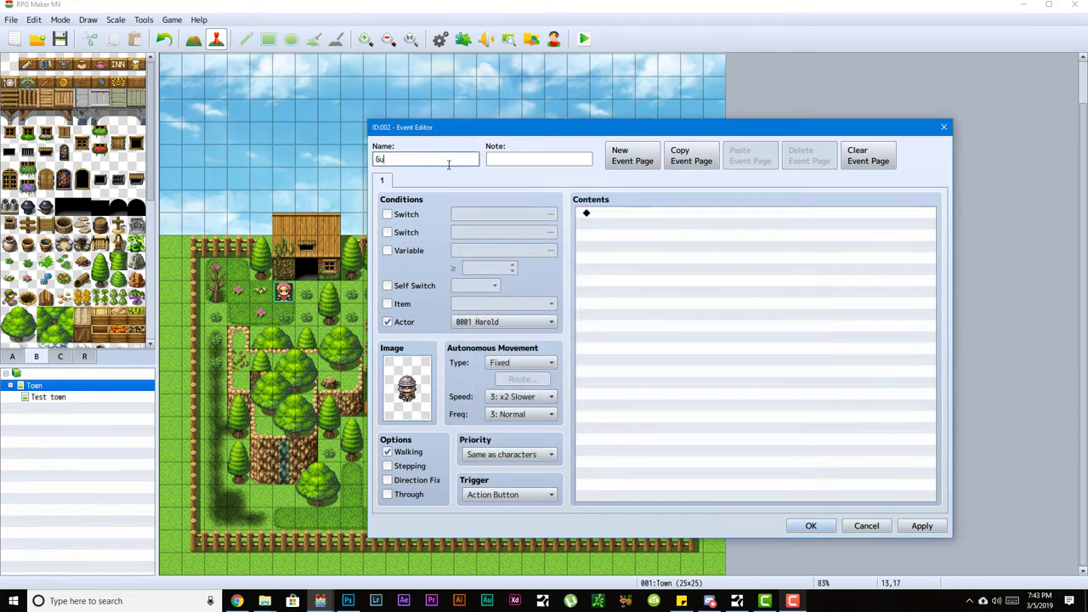
pyautogui.write('ard')
pyautogui.click(680, 299)
pyautogui.click(395, 322)
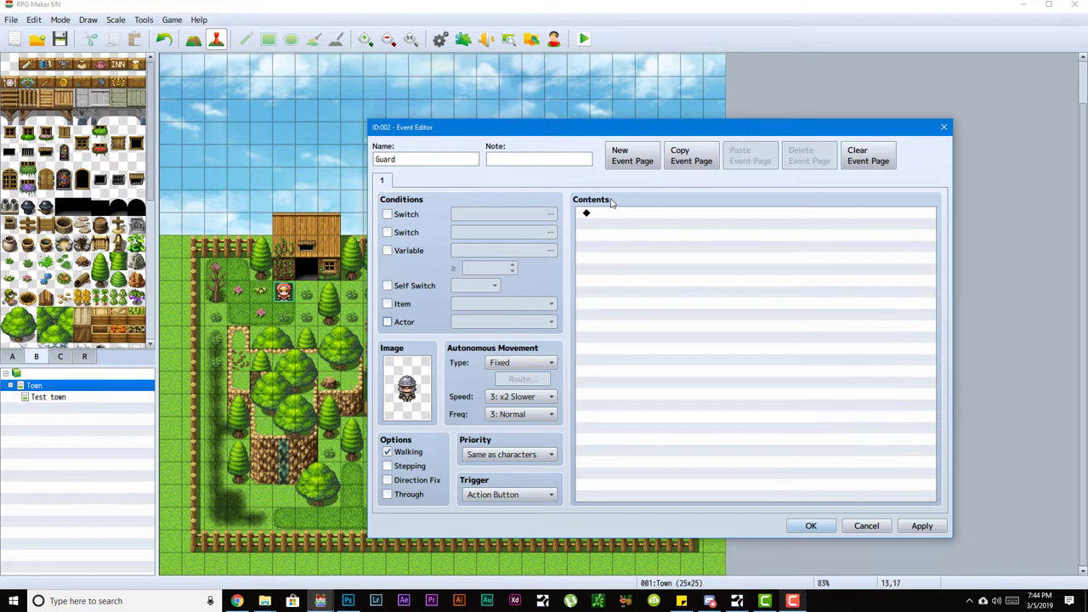
pyautogui.click(633, 155)
pyautogui.click(633, 155)
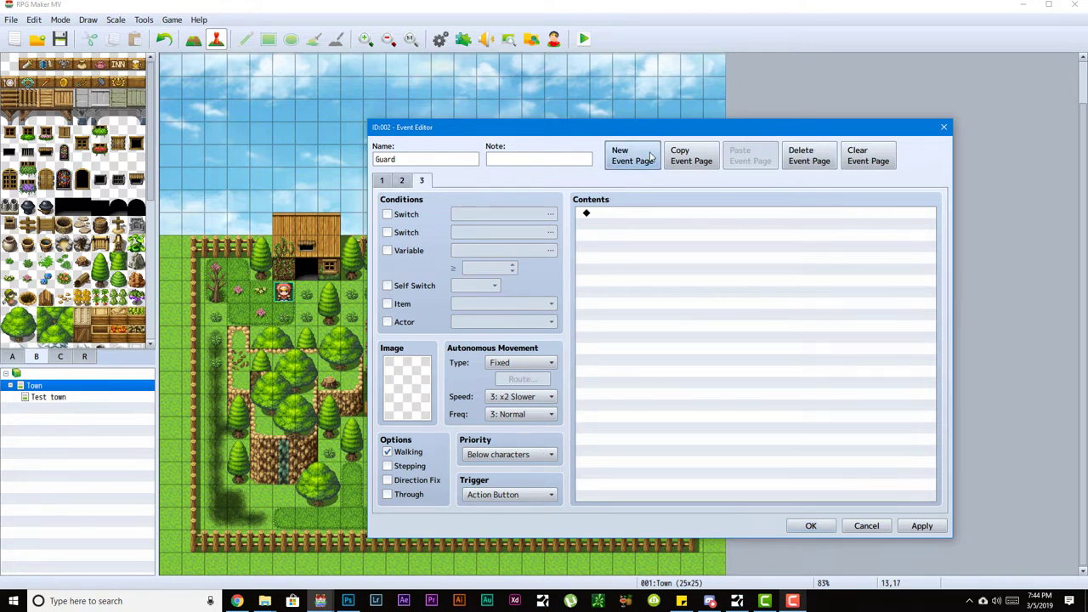
# - Look through event pages 1, 2 and 3 and page 3's contents
pyautogui.click(387, 182)
pyautogui.click(402, 181)
pyautogui.click(420, 181)
pyautogui.click(382, 181)
pyautogui.click(402, 181)
pyautogui.click(421, 181)
pyautogui.click(662, 235)
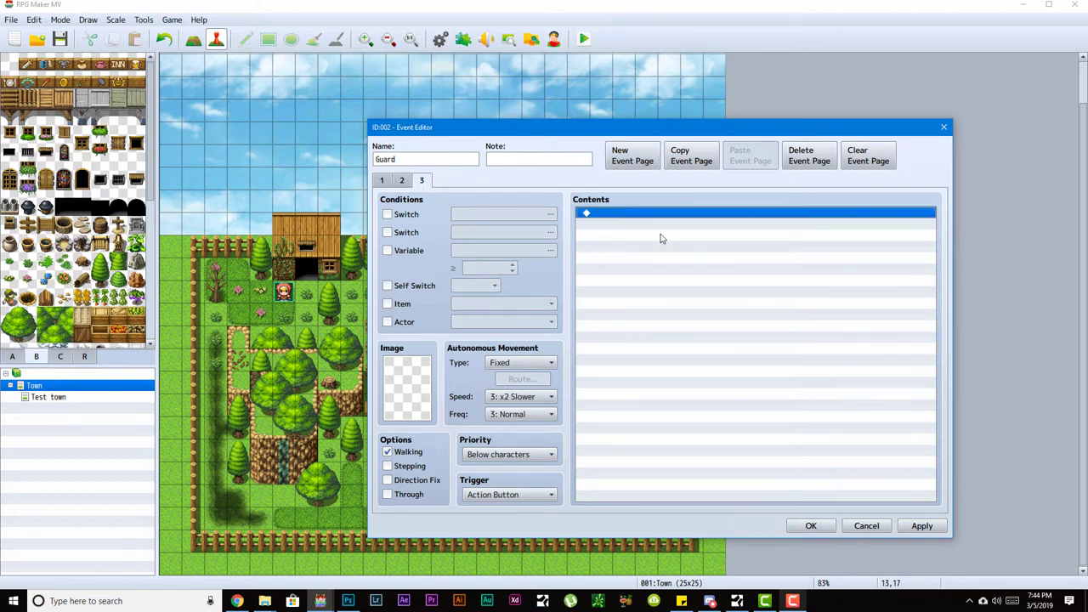
pyautogui.click(402, 181)
pyautogui.click(382, 181)
pyautogui.click(421, 181)
# - Delete pages 2 and 3, leaving the Guard event with only page 1
pyautogui.click(403, 182)
pyautogui.click(383, 181)
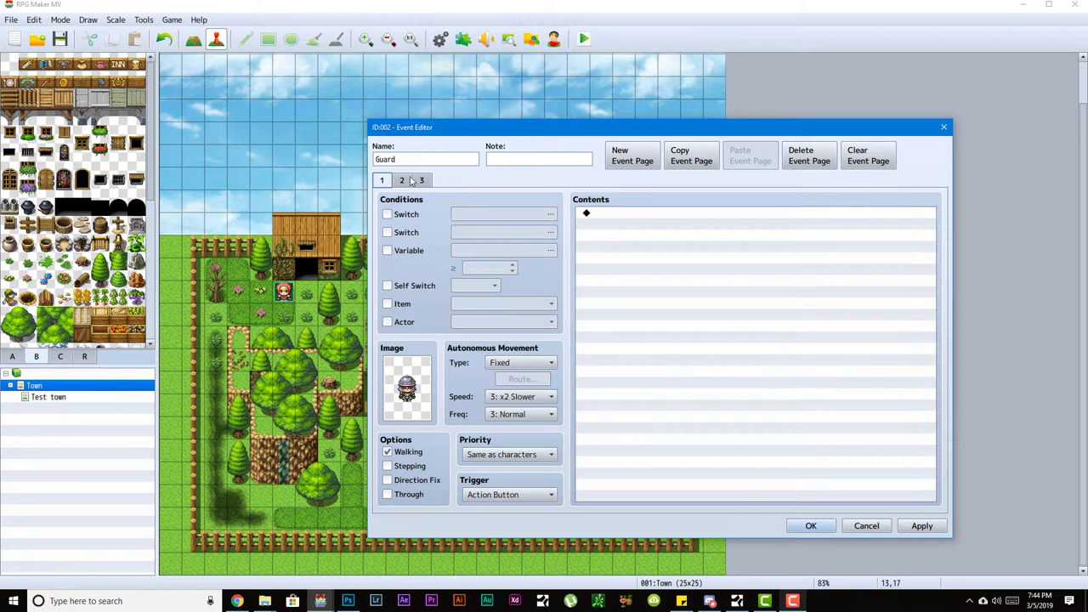
pyautogui.click(422, 181)
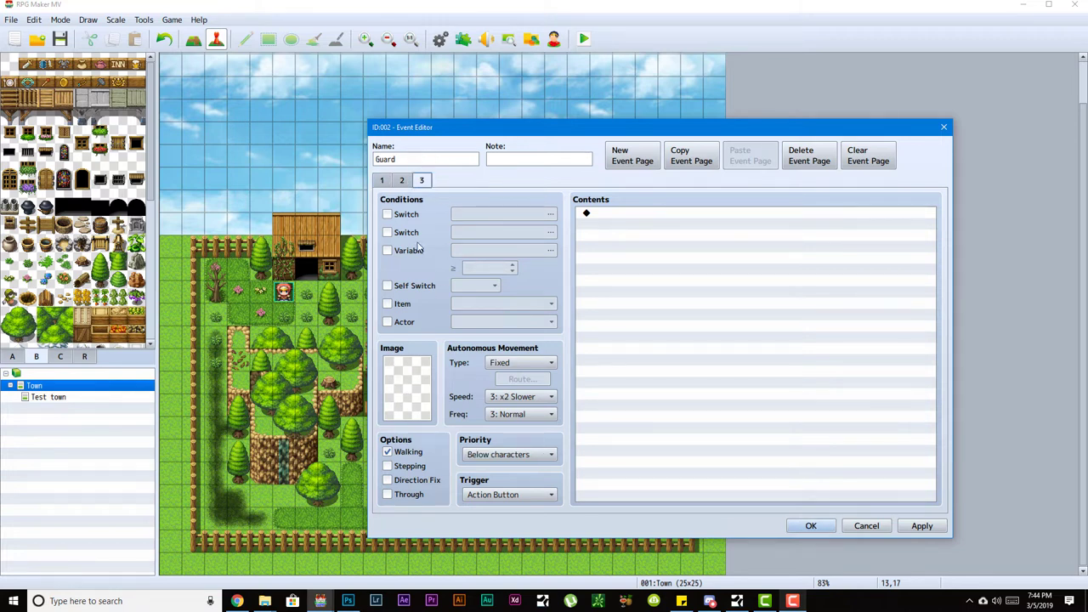
pyautogui.click(382, 181)
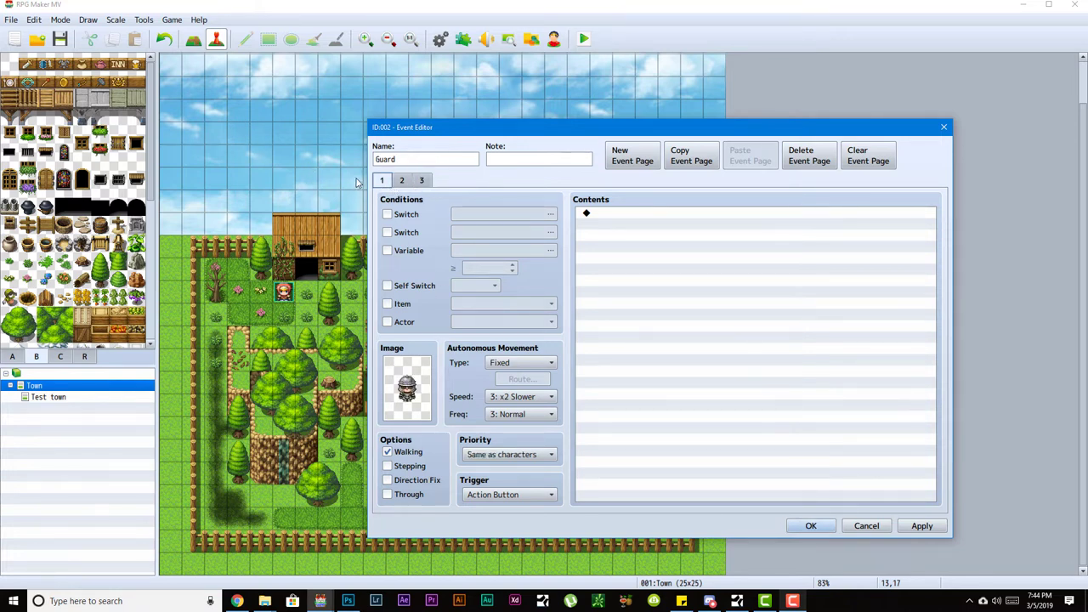
pyautogui.click(402, 180)
pyautogui.click(809, 155)
pyautogui.click(809, 156)
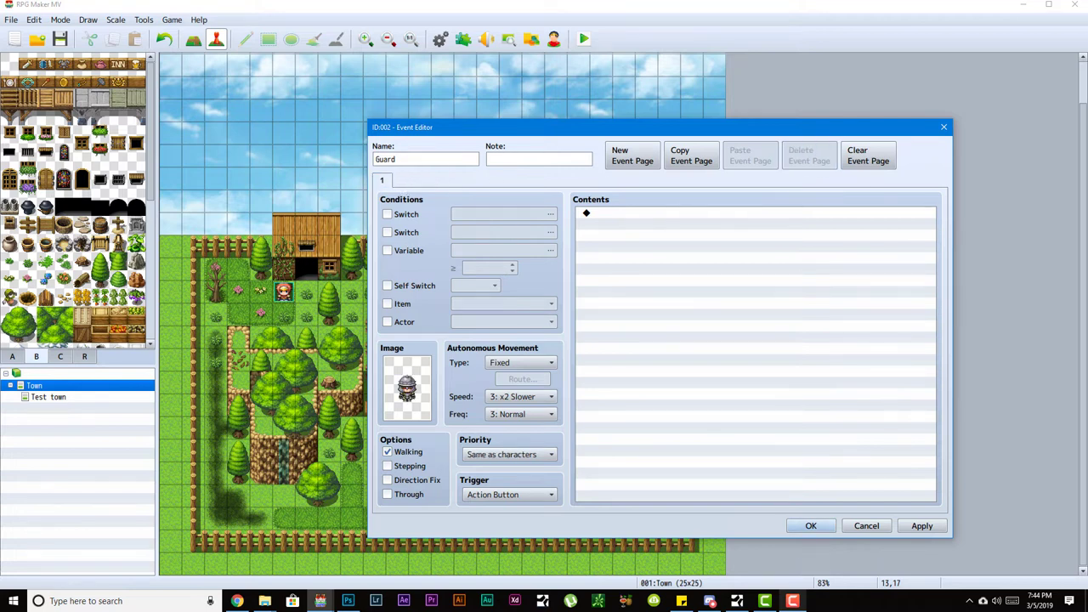
# - Give the Guard a Custom autonomous movement type, check its route, then review the speed choices
pyautogui.click(510, 366)
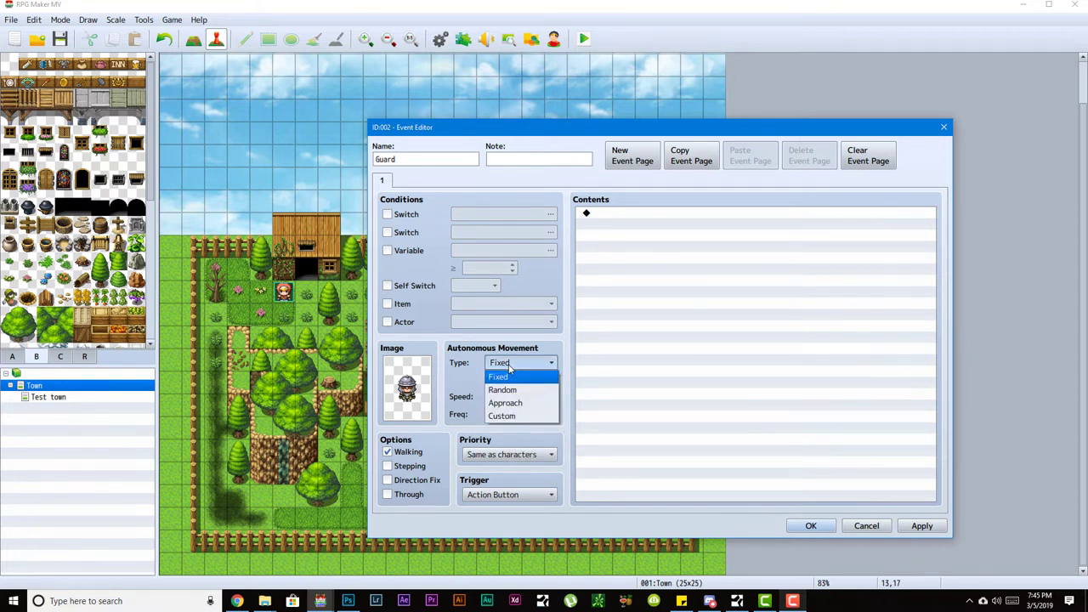
pyautogui.click(541, 416)
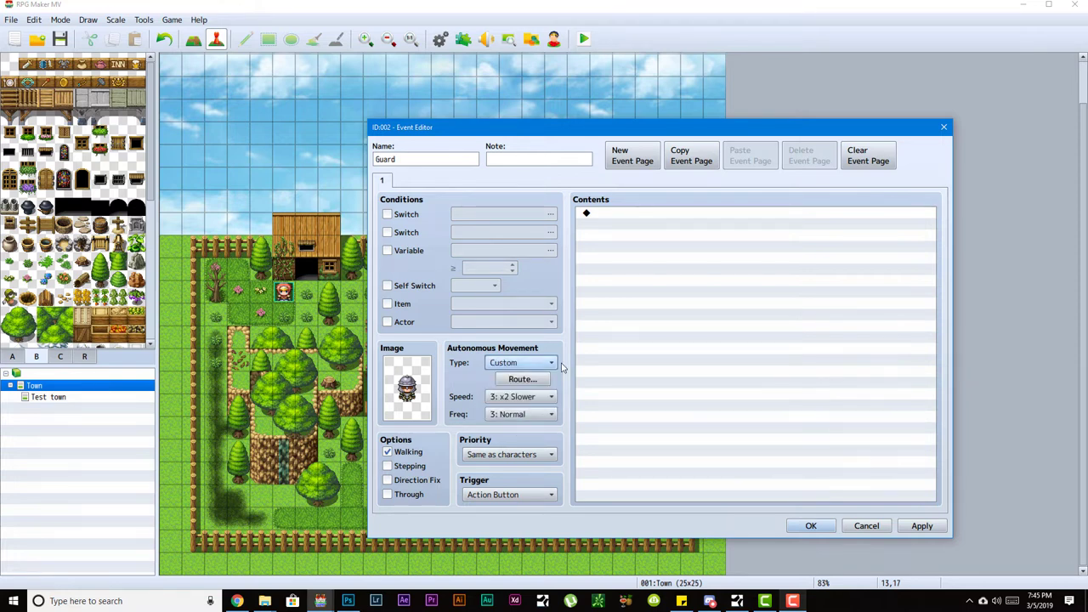
pyautogui.click(521, 379)
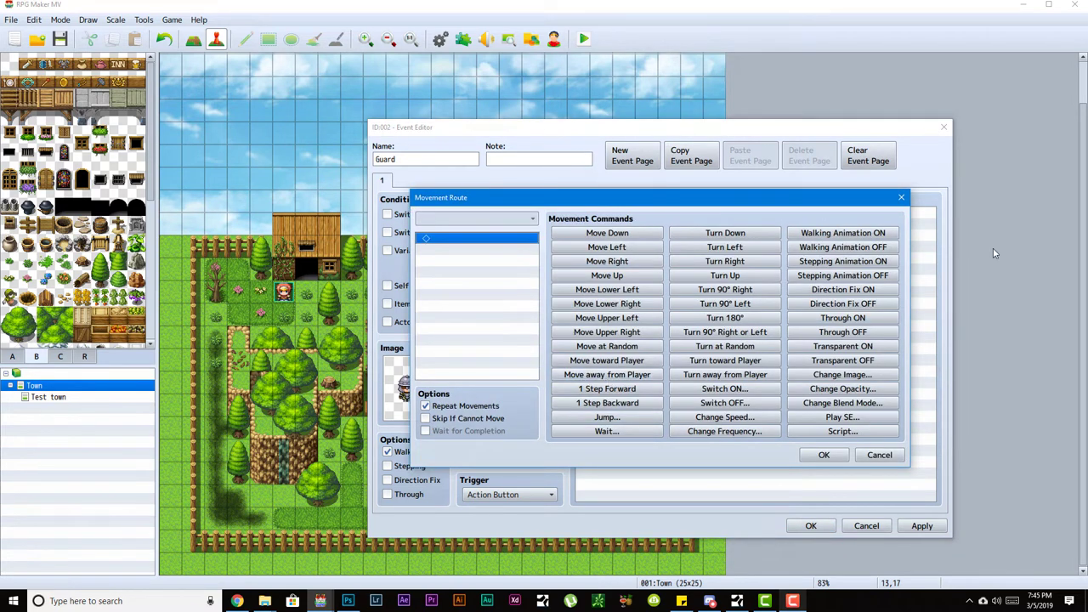
pyautogui.click(900, 198)
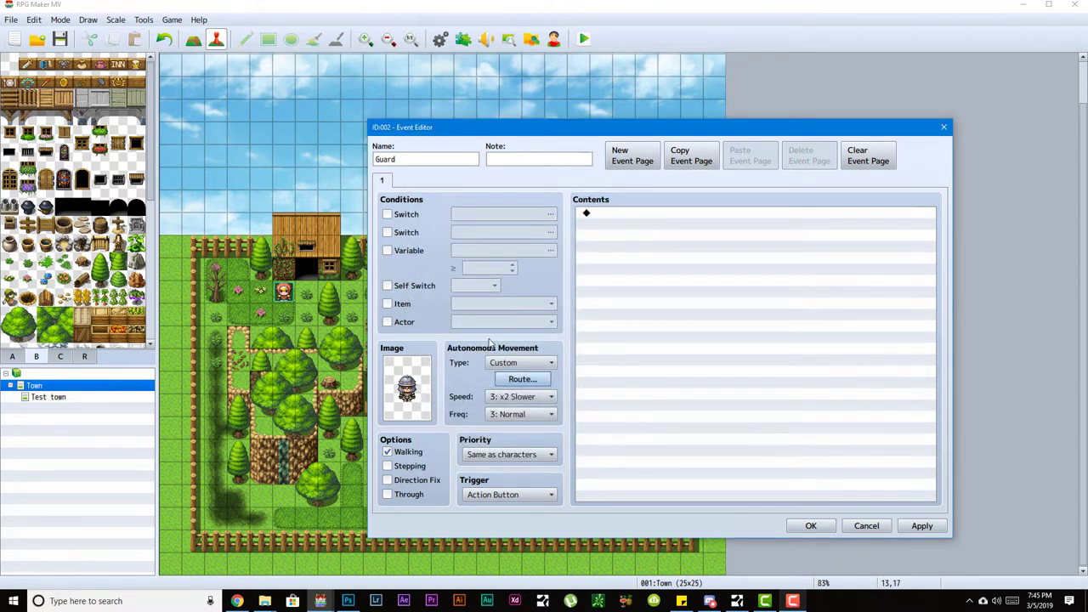
pyautogui.click(520, 398)
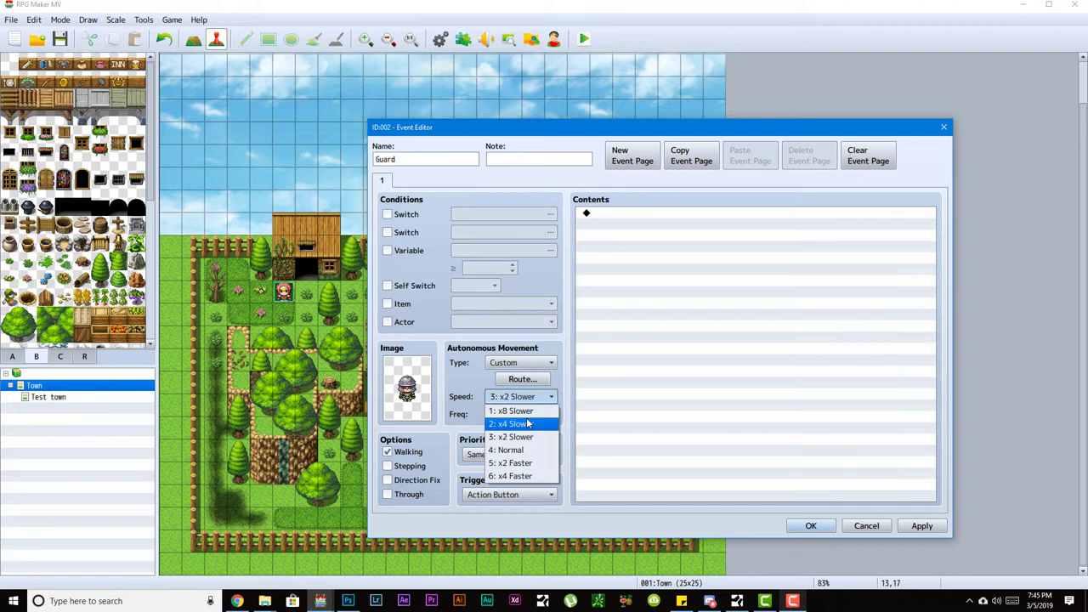
# - Set the Guard's frequency to 5: Highest and speed to 1: x8 Slower
pyautogui.click(457, 425)
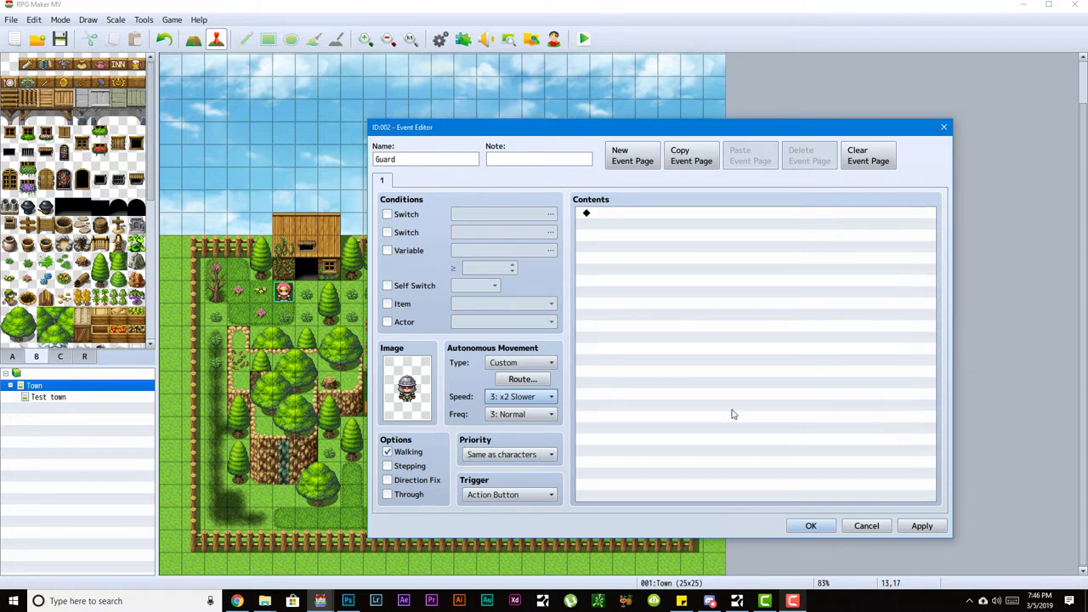
pyautogui.click(511, 416)
pyautogui.click(515, 483)
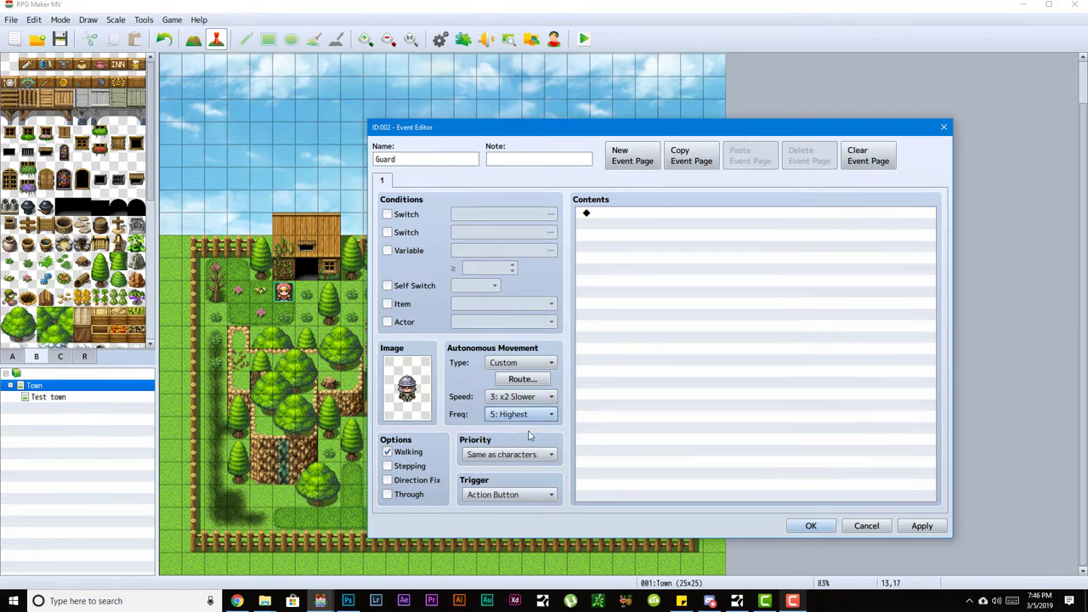
pyautogui.click(520, 397)
pyautogui.click(527, 411)
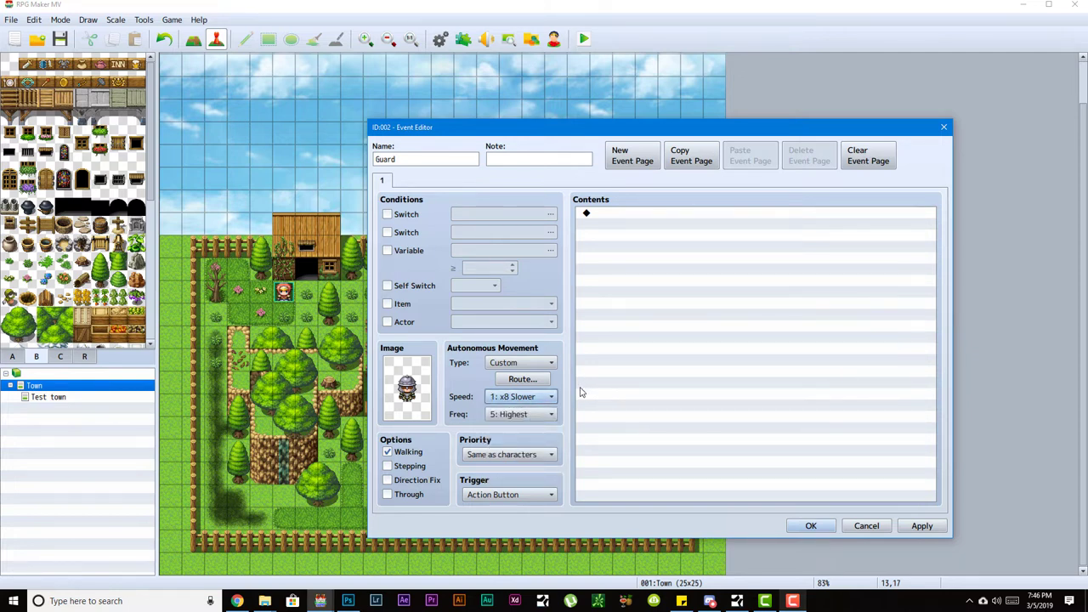
pyautogui.click(792, 601)
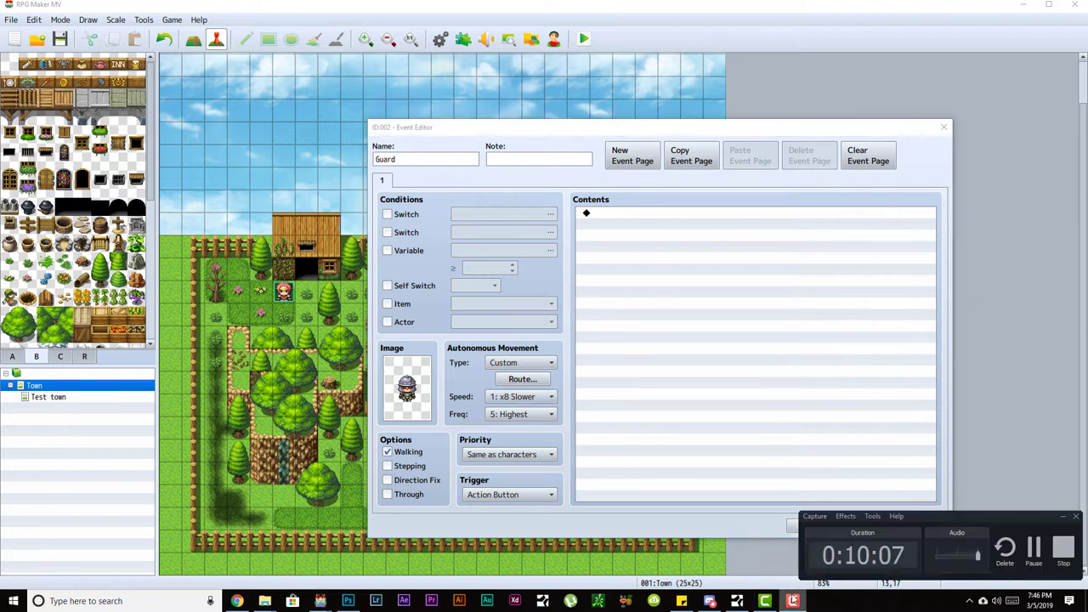
pyautogui.click(761, 540)
pyautogui.click(638, 441)
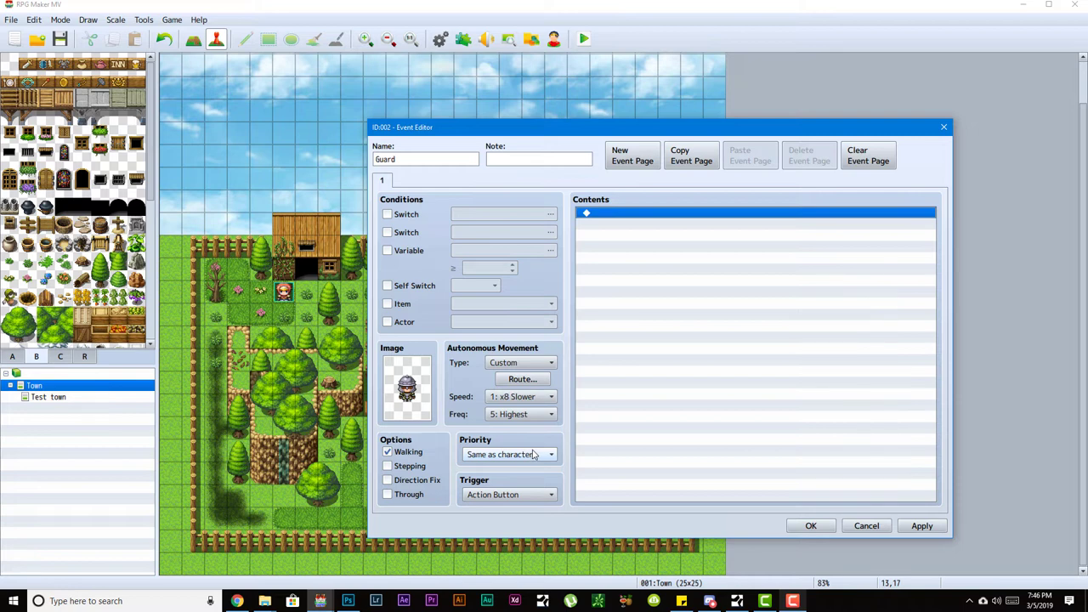
pyautogui.moveTo(533, 455)
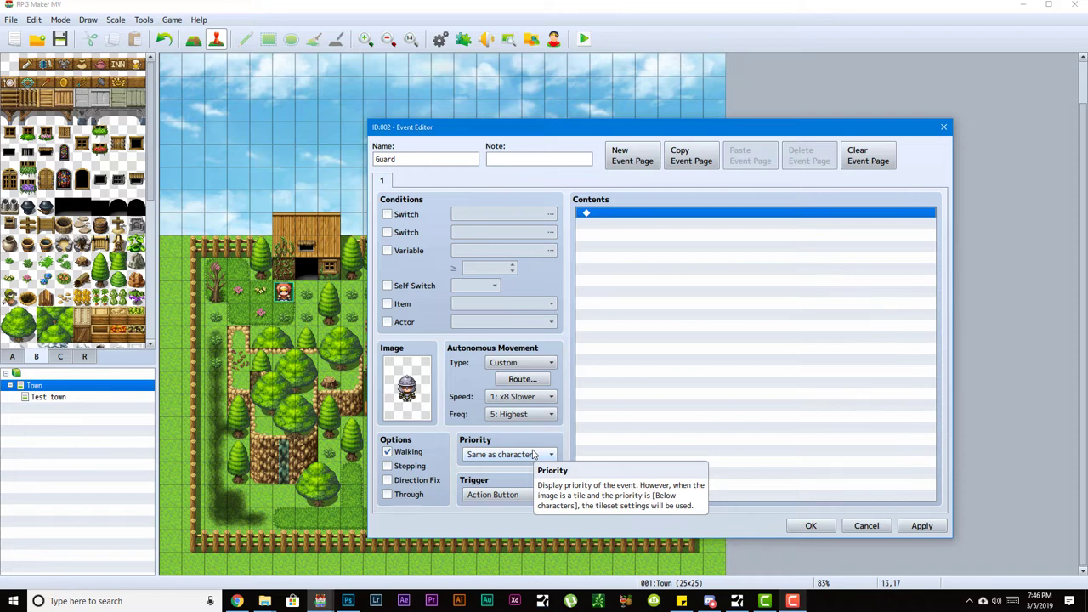
pyautogui.click(533, 455)
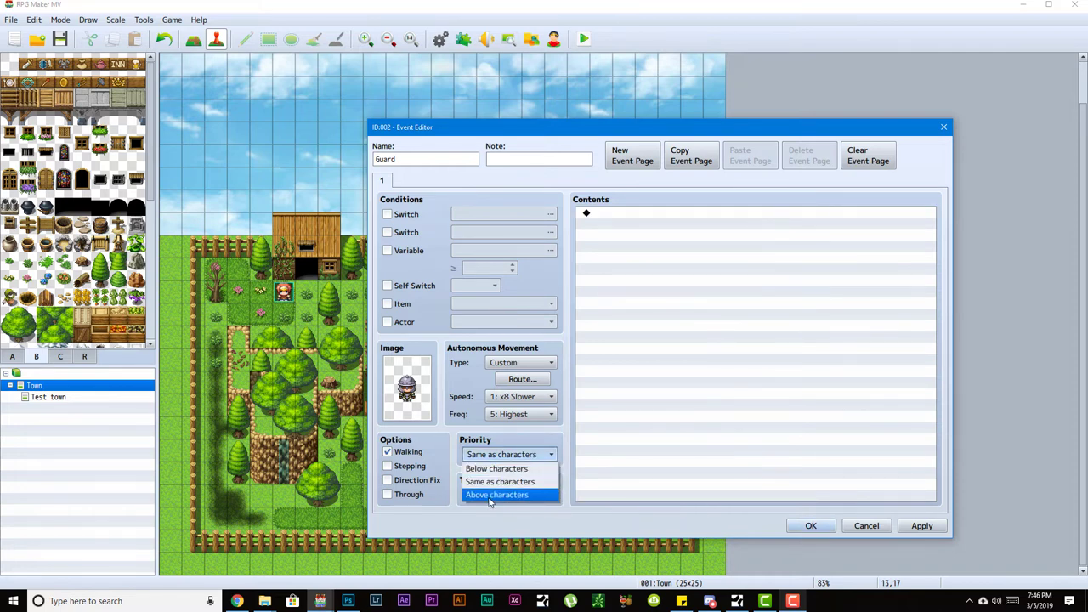
pyautogui.click(491, 495)
pyautogui.click(513, 456)
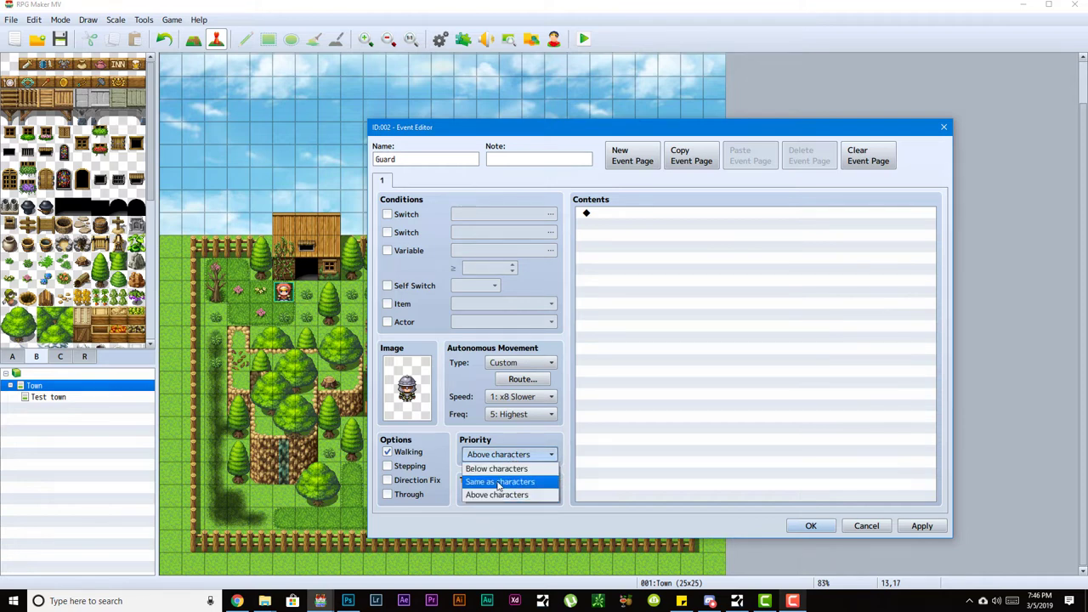
pyautogui.click(499, 482)
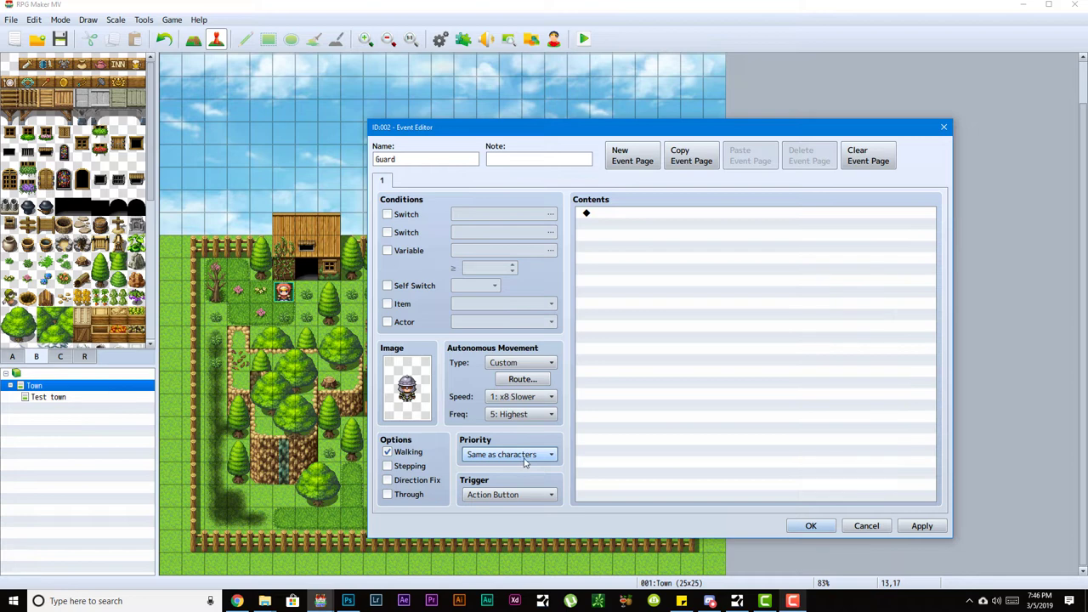
pyautogui.click(524, 459)
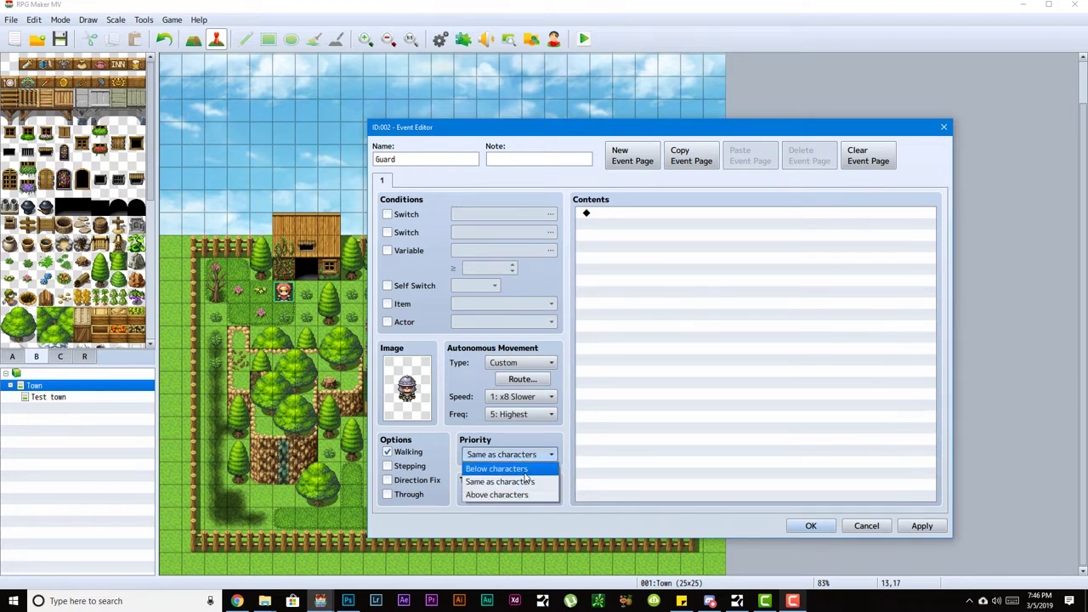
pyautogui.click(499, 497)
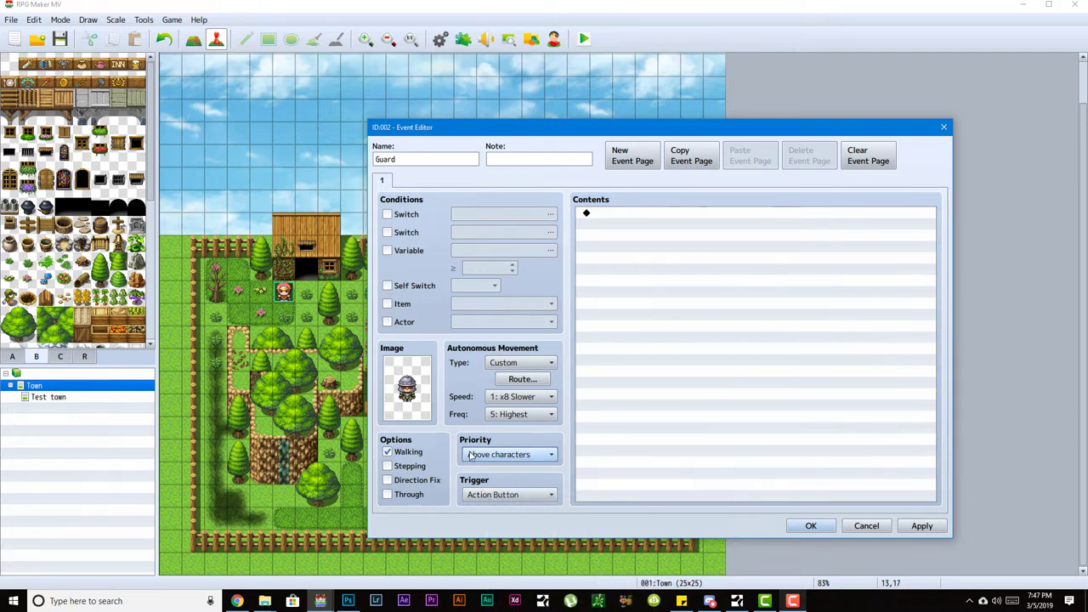
pyautogui.click(508, 454)
pyautogui.click(506, 483)
pyautogui.click(677, 449)
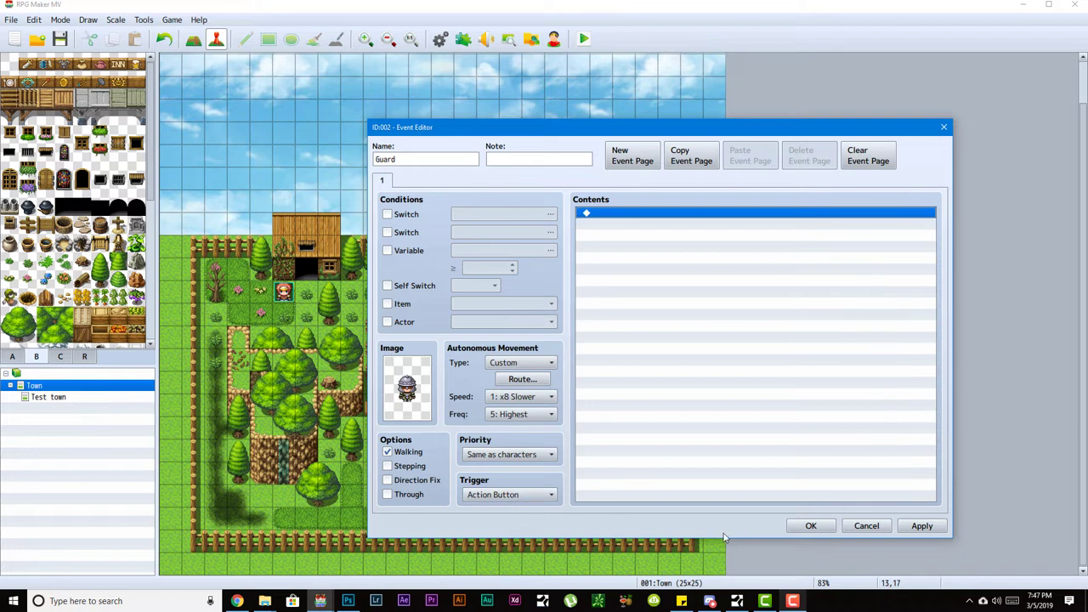
# - Try the Guard's trigger as Player Touch, Event Touch and Autorun, finally setting it to Parallel
pyautogui.click(764, 600)
pyautogui.click(670, 532)
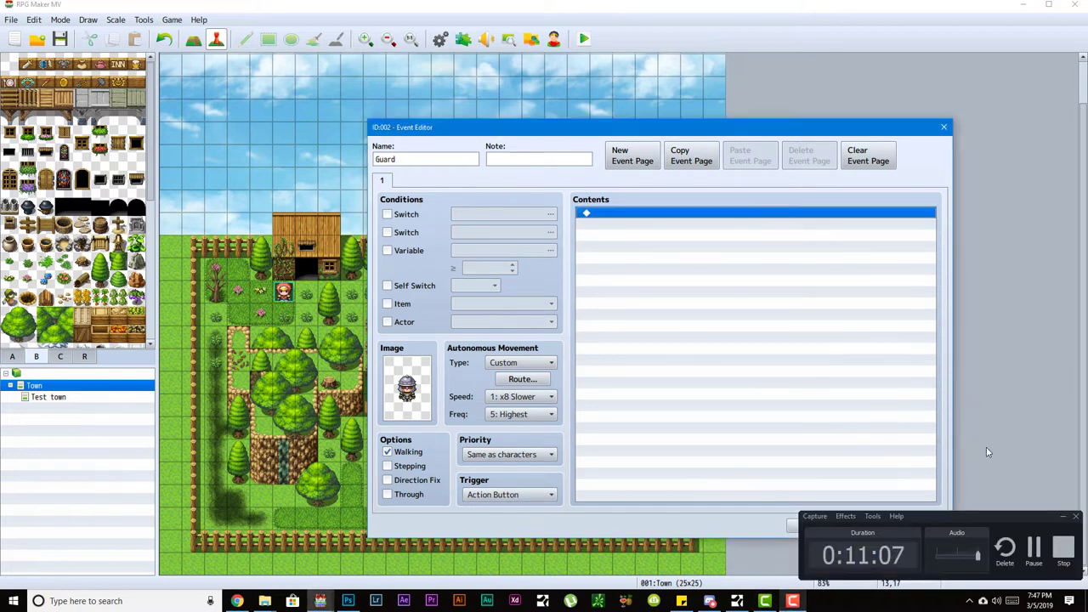
pyautogui.click(540, 495)
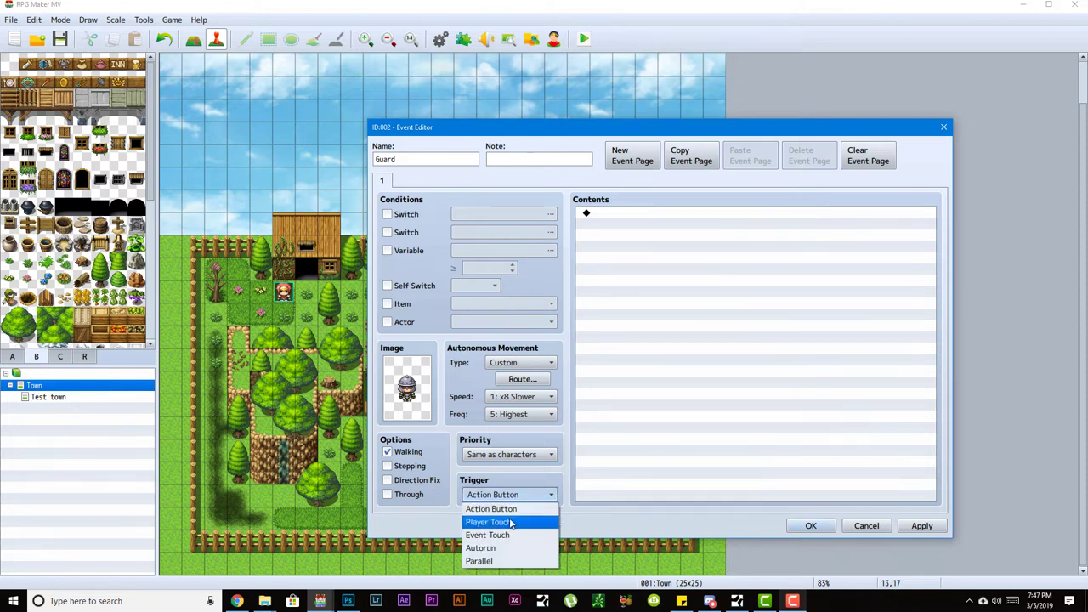
pyautogui.click(510, 522)
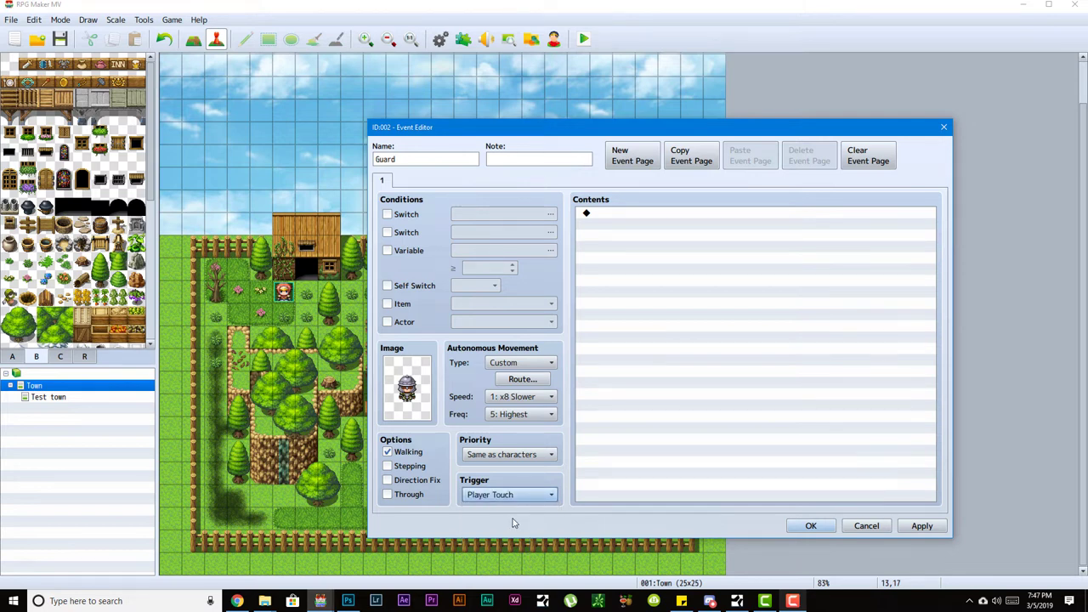
pyautogui.click(545, 499)
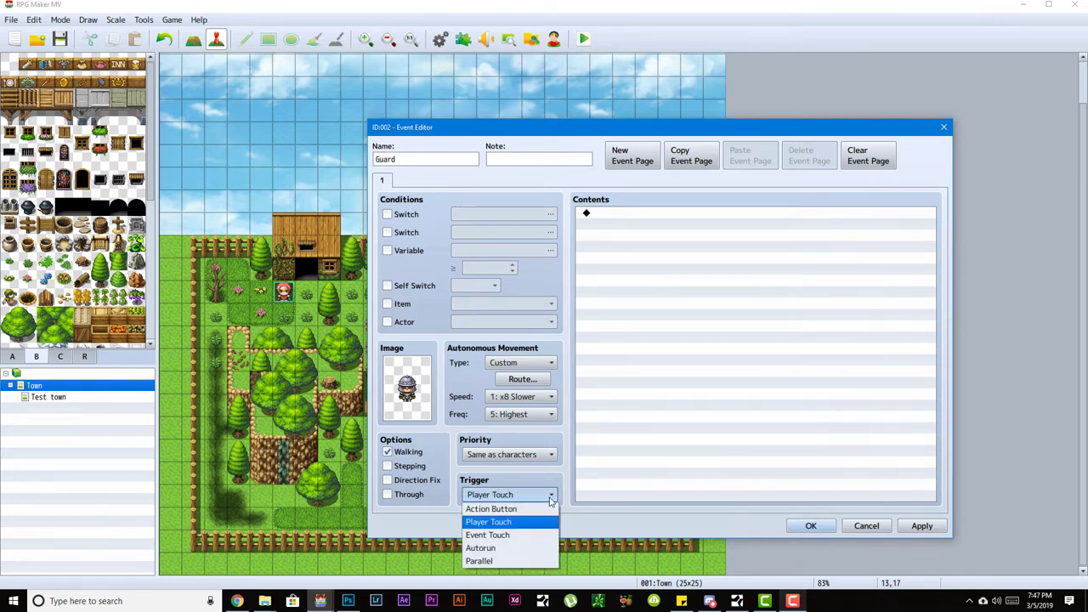
pyautogui.click(502, 534)
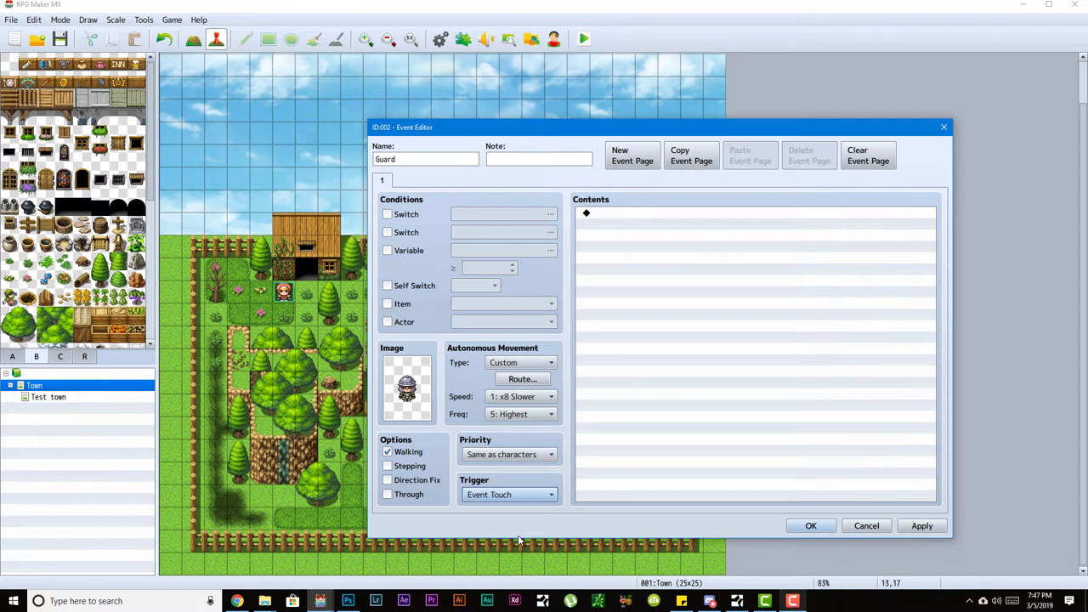
pyautogui.click(527, 498)
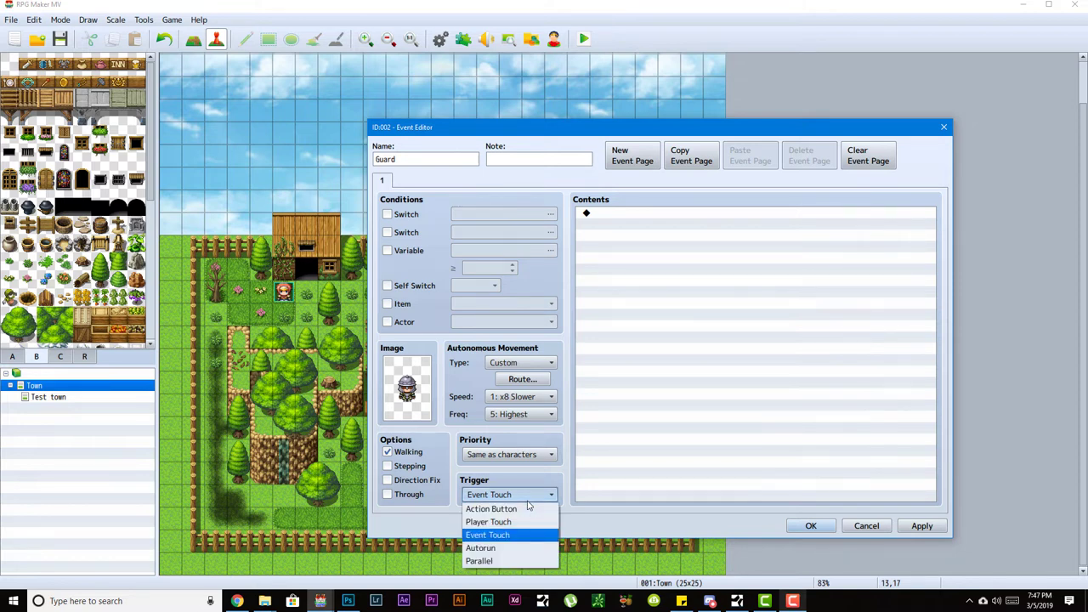
pyautogui.click(514, 548)
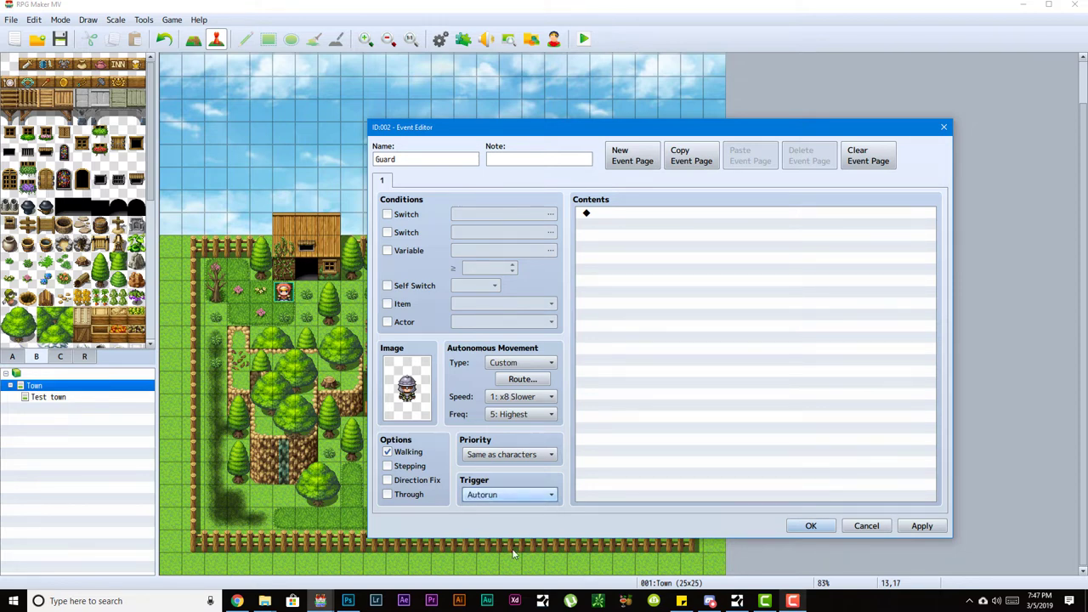
pyautogui.click(497, 493)
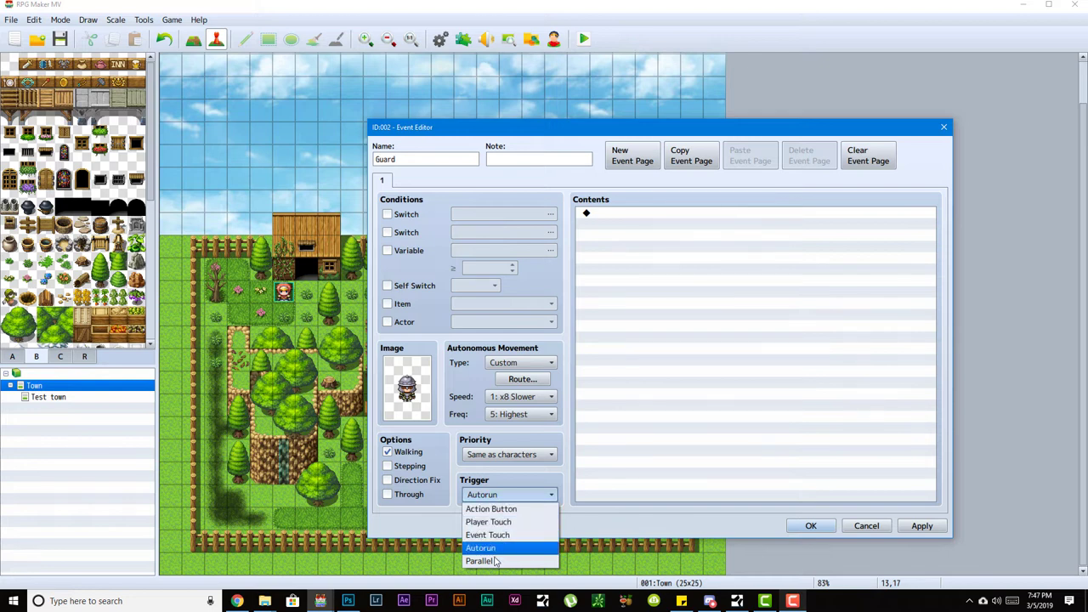
pyautogui.click(480, 561)
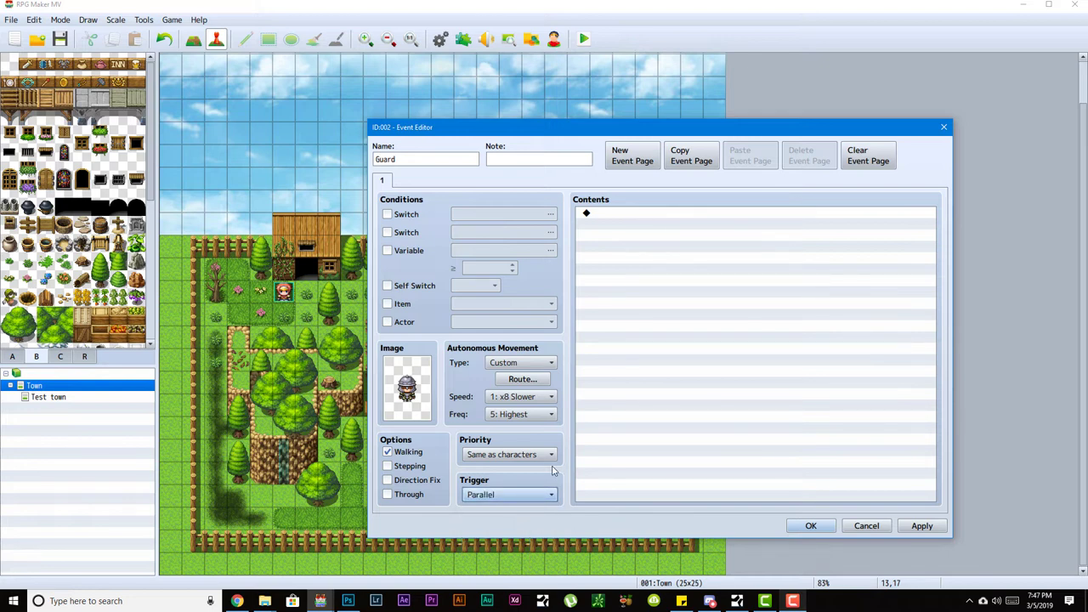
pyautogui.click(521, 499)
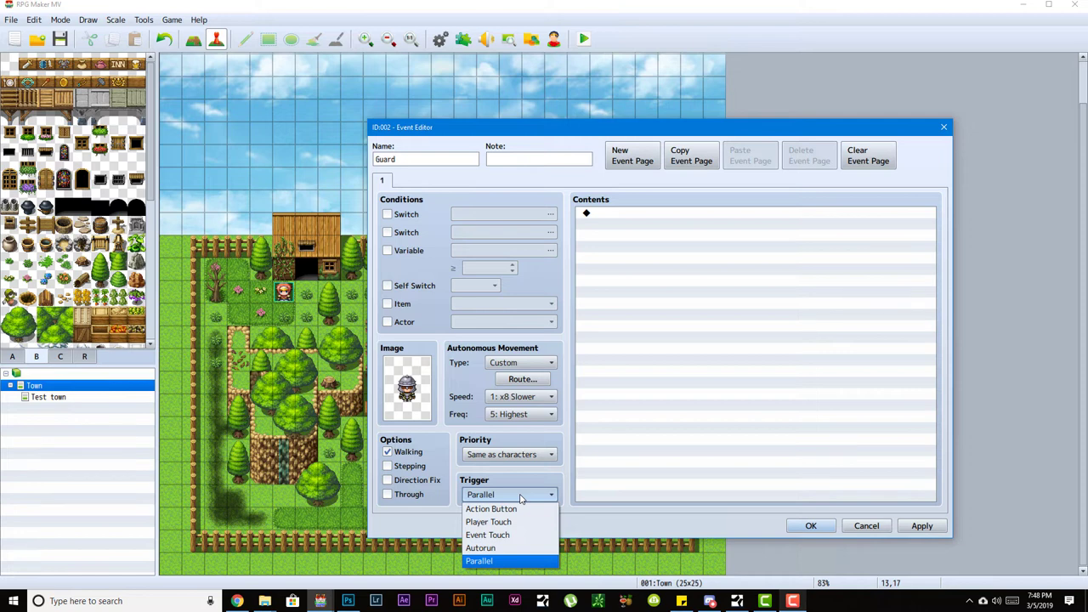
pyautogui.click(704, 383)
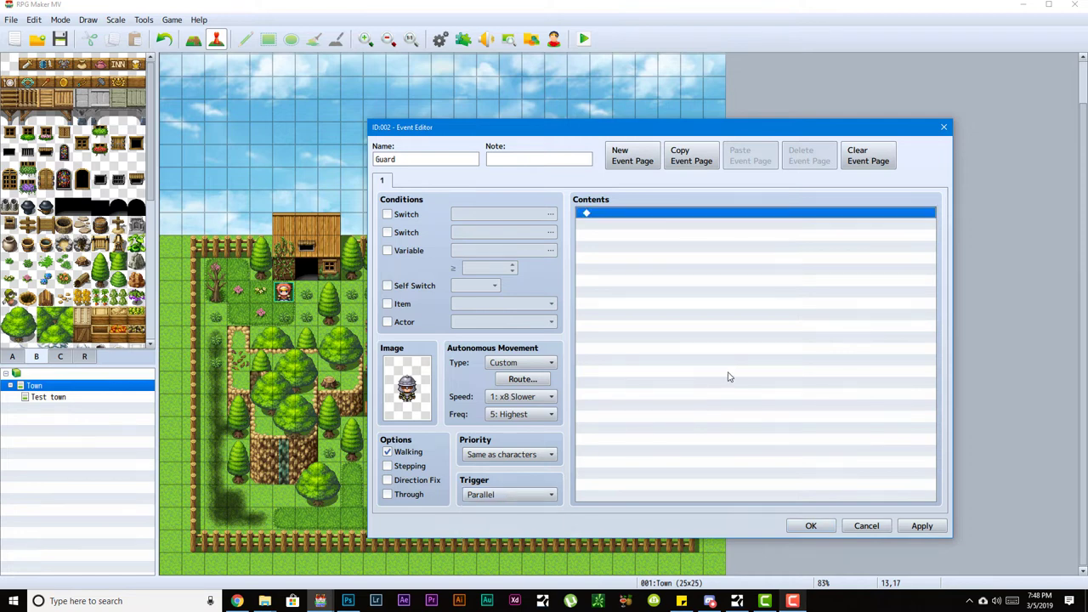
# - Toggle Through and Direction Fix on and off, then replace Walking with Stepping
pyautogui.click(408, 456)
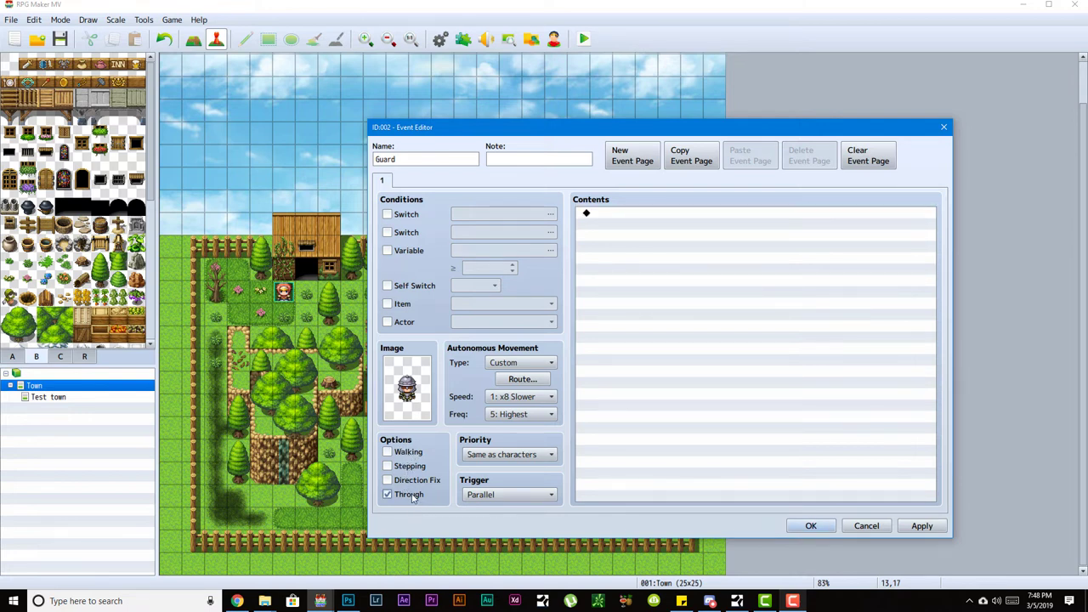
pyautogui.click(412, 498)
pyautogui.click(412, 496)
pyautogui.click(417, 483)
pyautogui.click(399, 478)
pyautogui.click(411, 454)
pyautogui.click(412, 468)
pyautogui.click(408, 452)
# - Pick a new sprite from the Guard's image sheet, then swap Stepping back to Walking
pyautogui.doubleClick(406, 408)
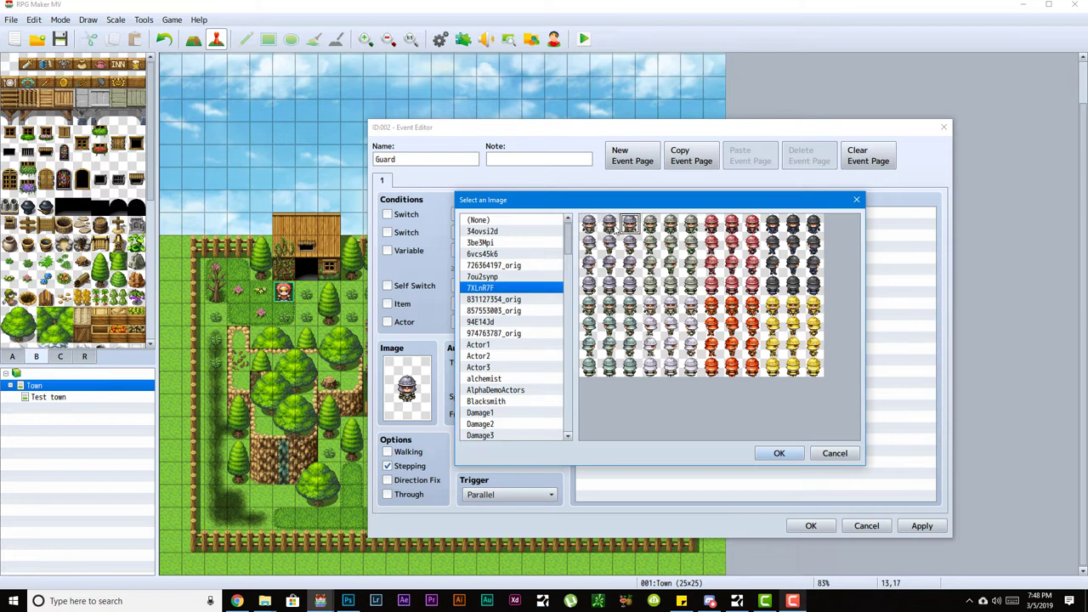
pyautogui.click(593, 227)
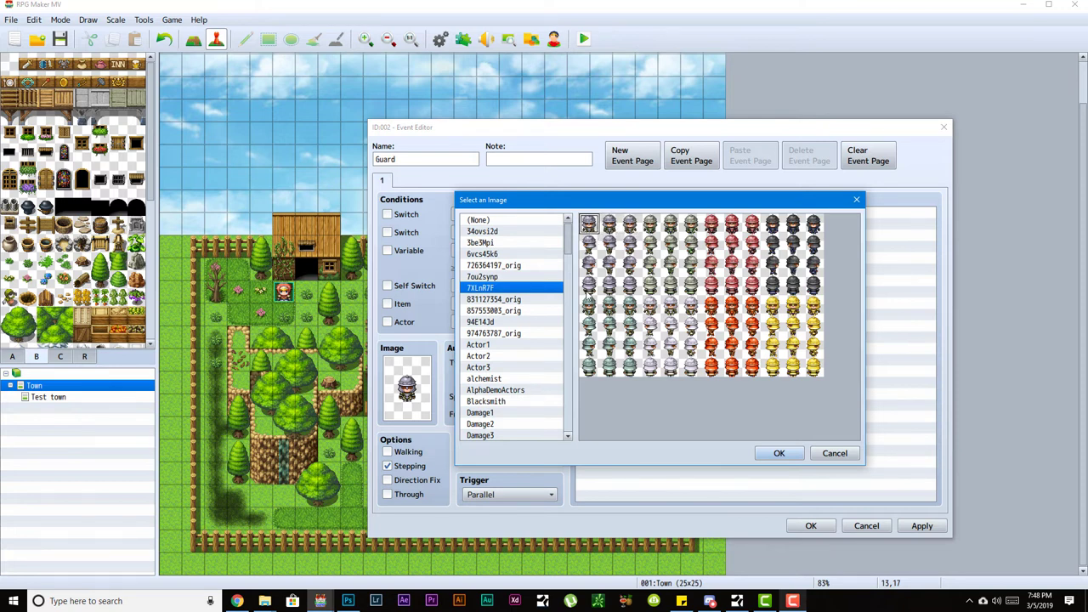
pyautogui.click(609, 246)
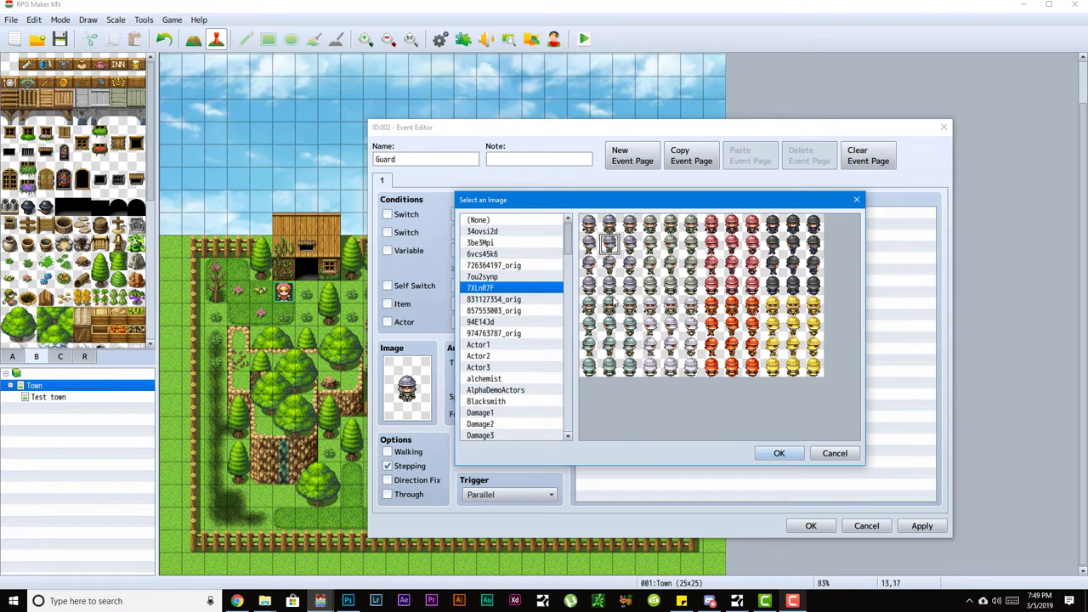
pyautogui.click(779, 453)
pyautogui.click(406, 466)
pyautogui.click(410, 453)
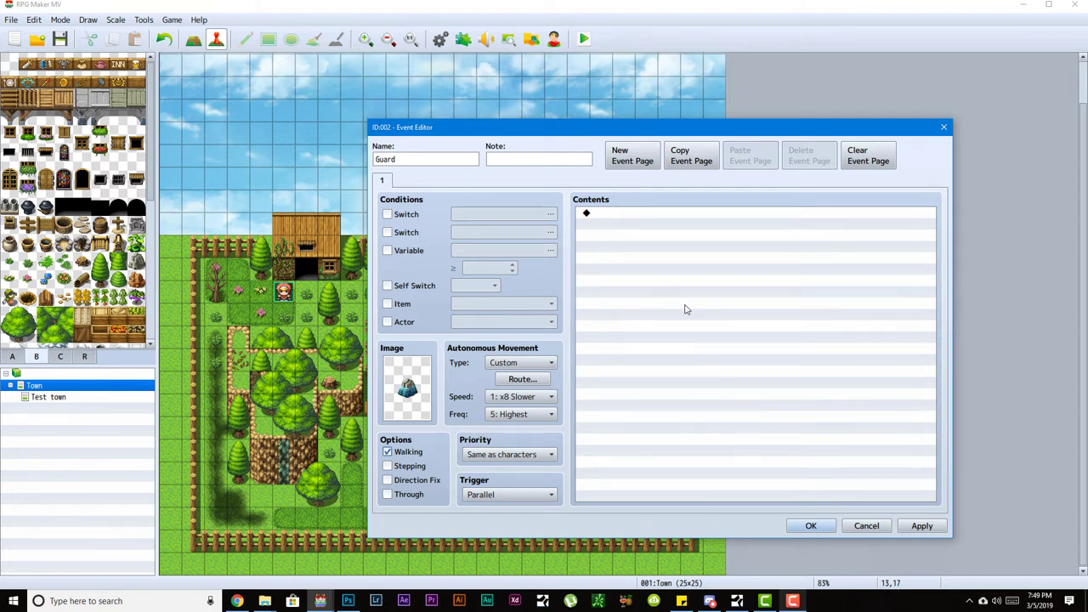
# - Confirm the Guard event, save the project and launch a playtest
pyautogui.click(811, 525)
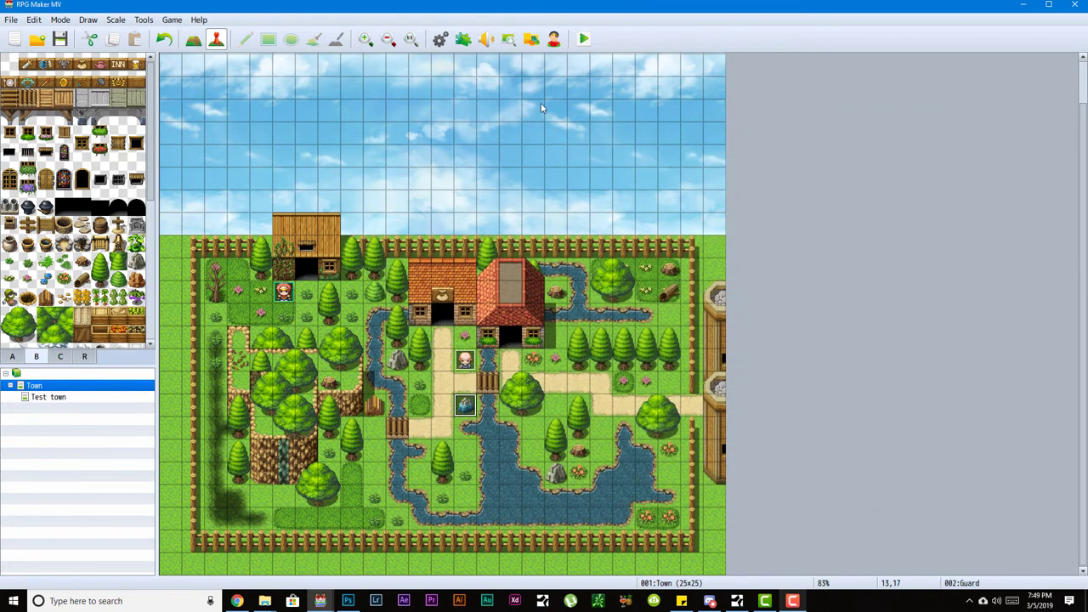
pyautogui.click(583, 40)
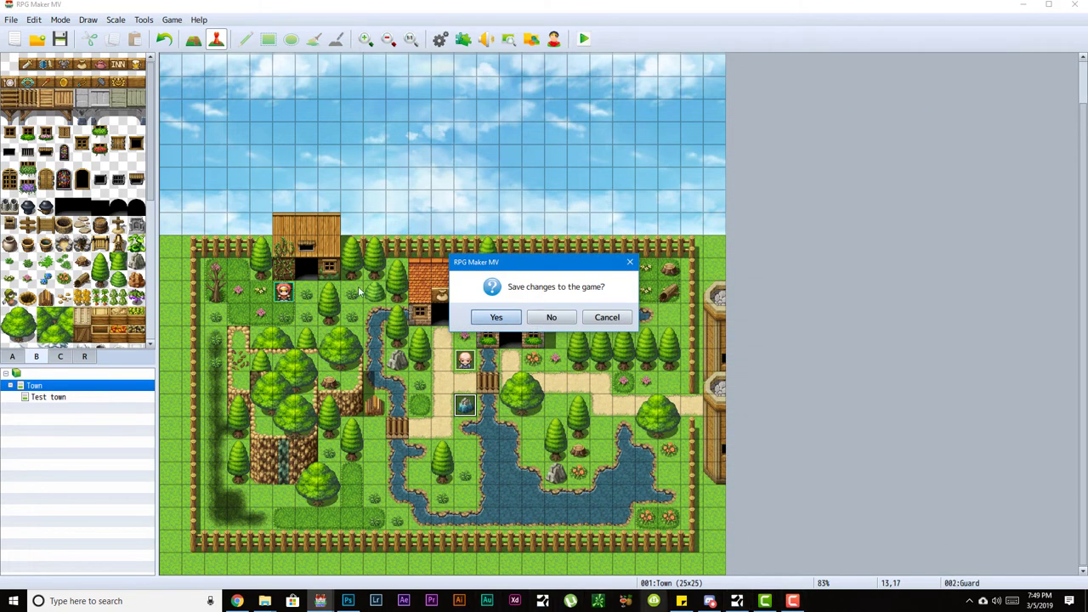
pyautogui.click(505, 320)
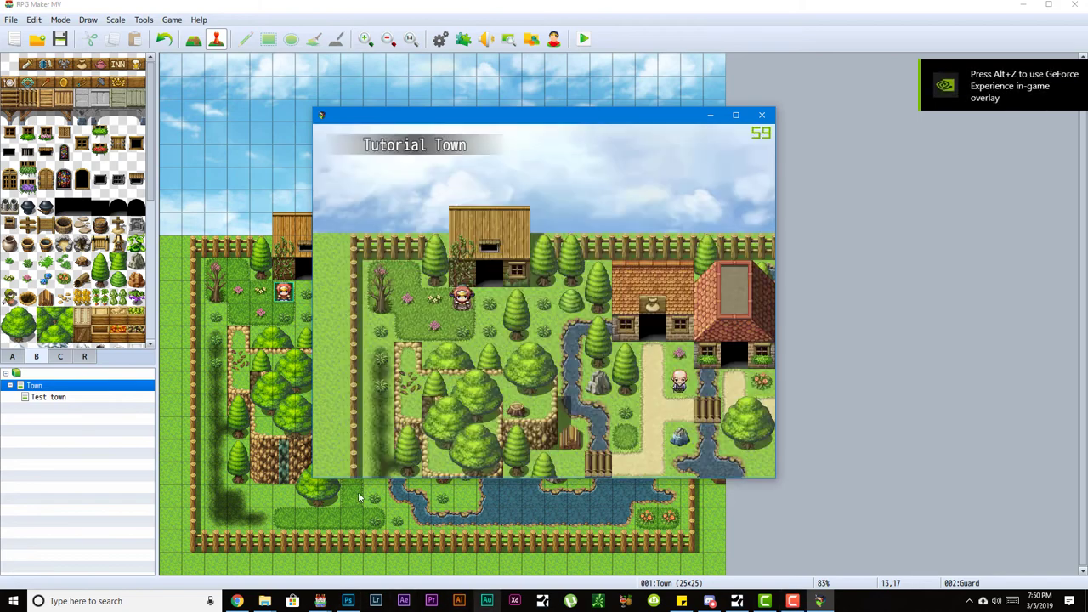
# - Walk the party around Tutorial Town toward the Guard, toggling the F2 frame counter
pyautogui.click(444, 402)
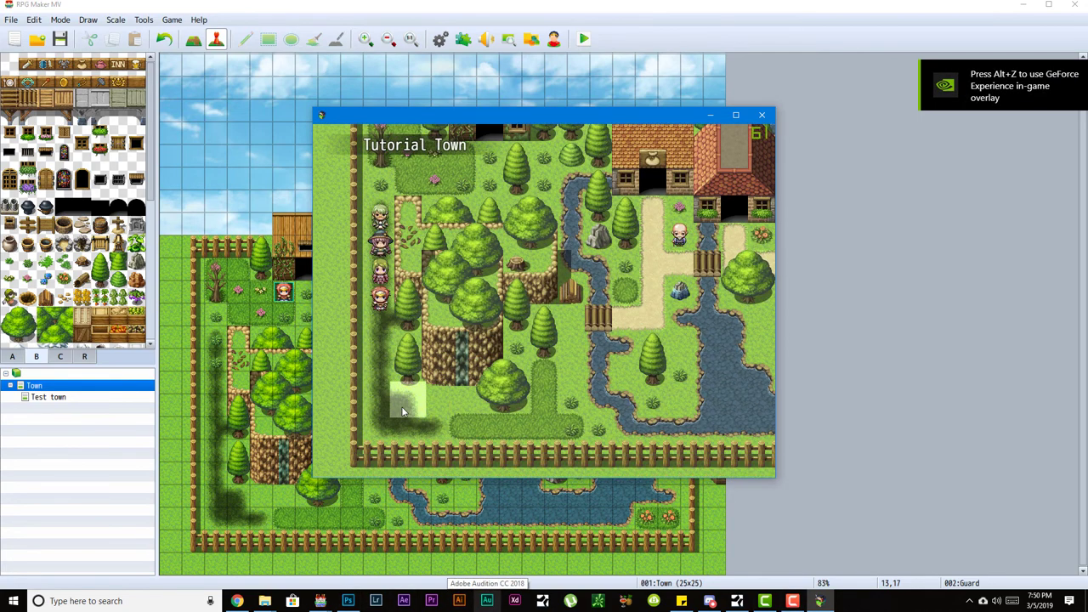
pyautogui.click(537, 401)
pyautogui.click(558, 347)
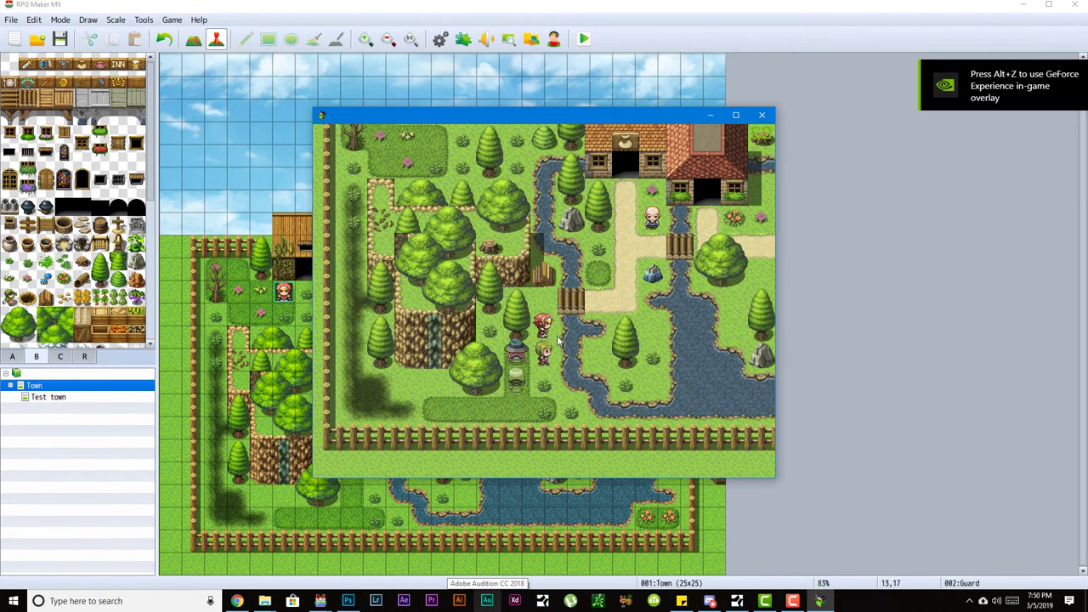
pyautogui.click(558, 289)
pyautogui.click(558, 260)
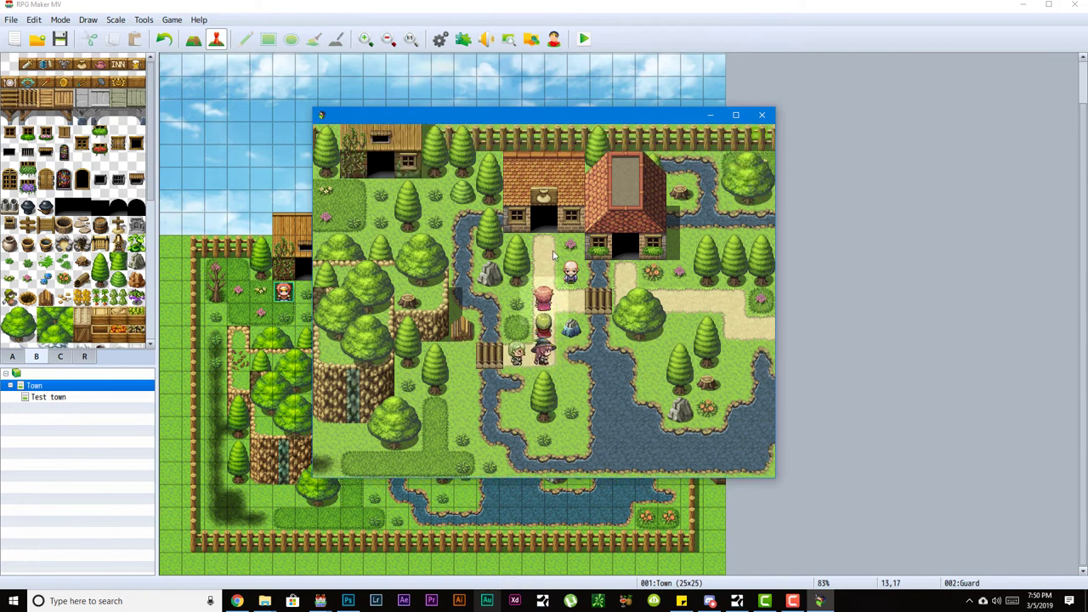
pyautogui.press('F2')
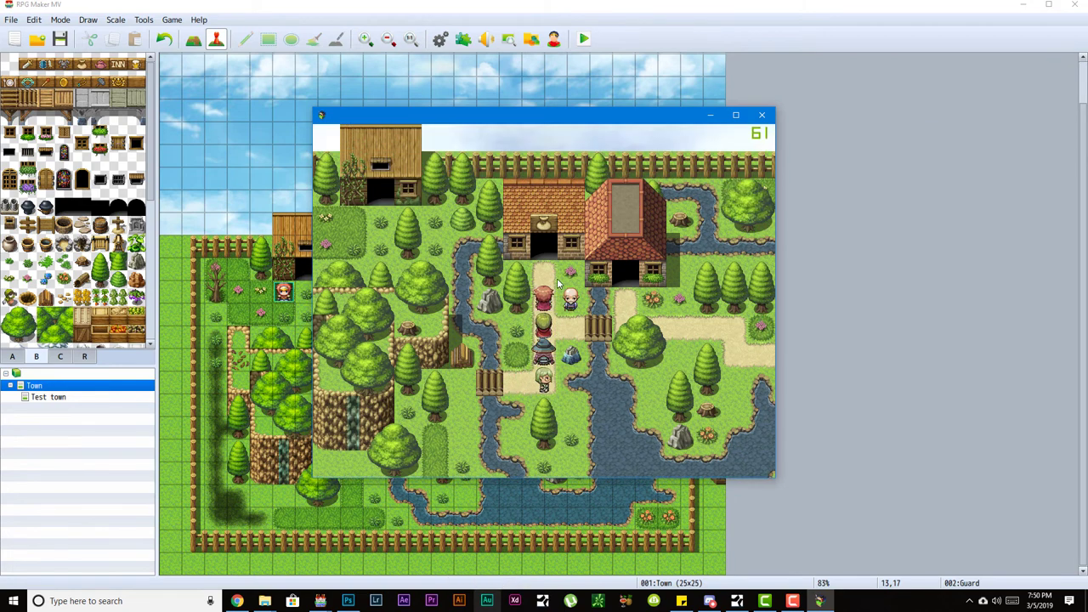
pyautogui.click(569, 338)
pyautogui.press('F2')
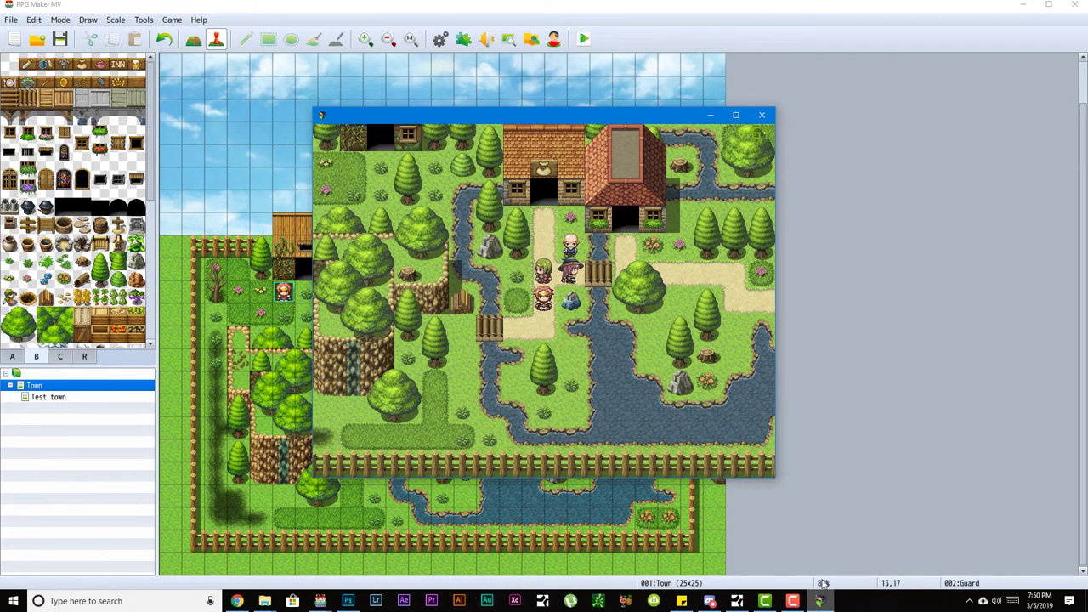
# - Close the playtest and set the first Guard's movement type to Random
pyautogui.hotkey('alt', 'F4')
pyautogui.doubleClick(382, 315)
pyautogui.click(392, 328)
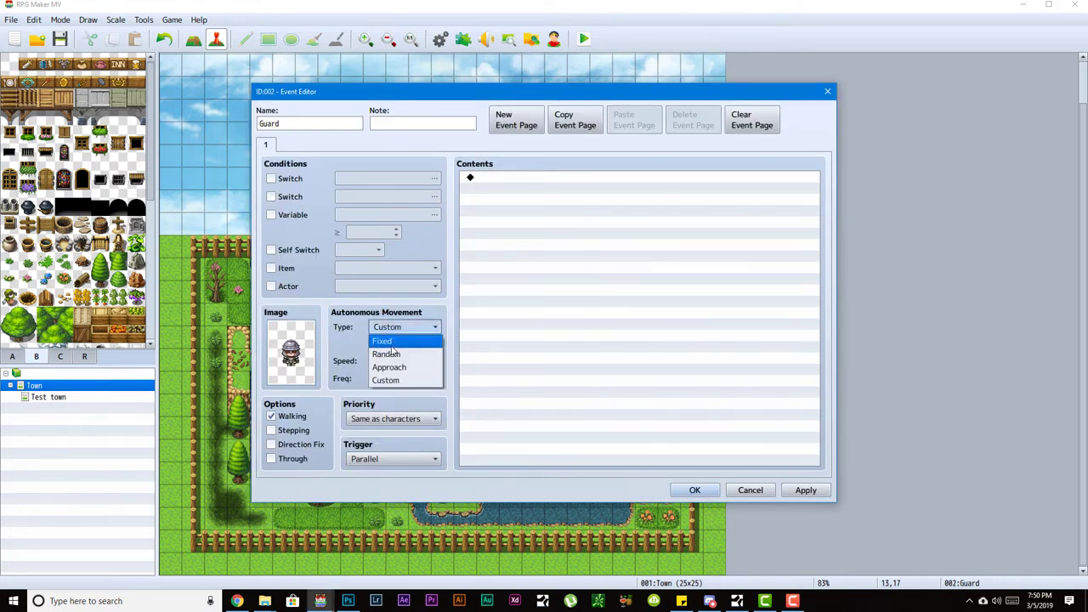
pyautogui.click(391, 355)
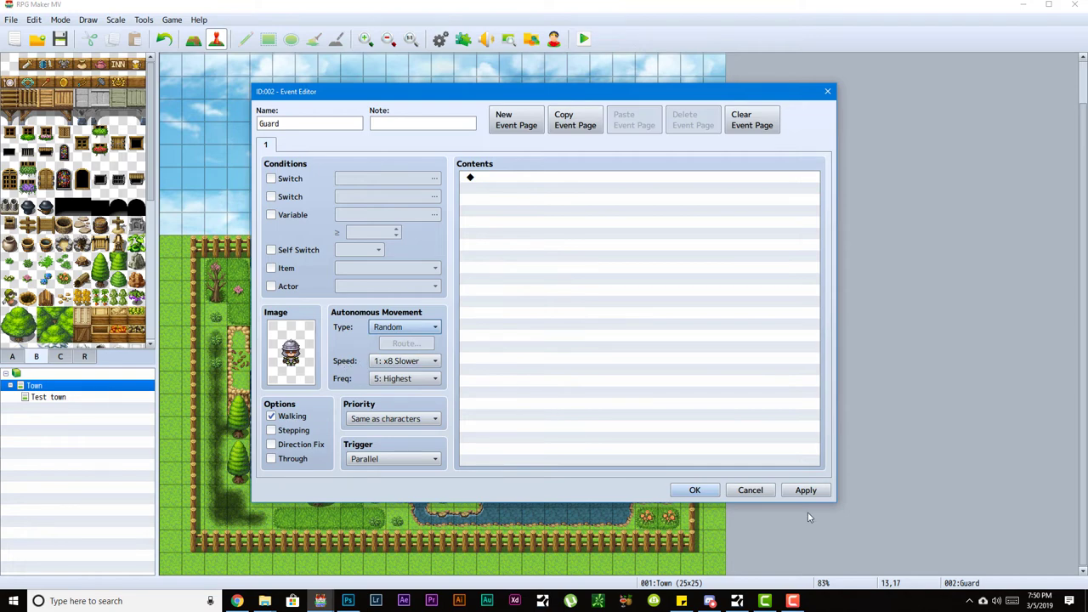
pyautogui.click(694, 489)
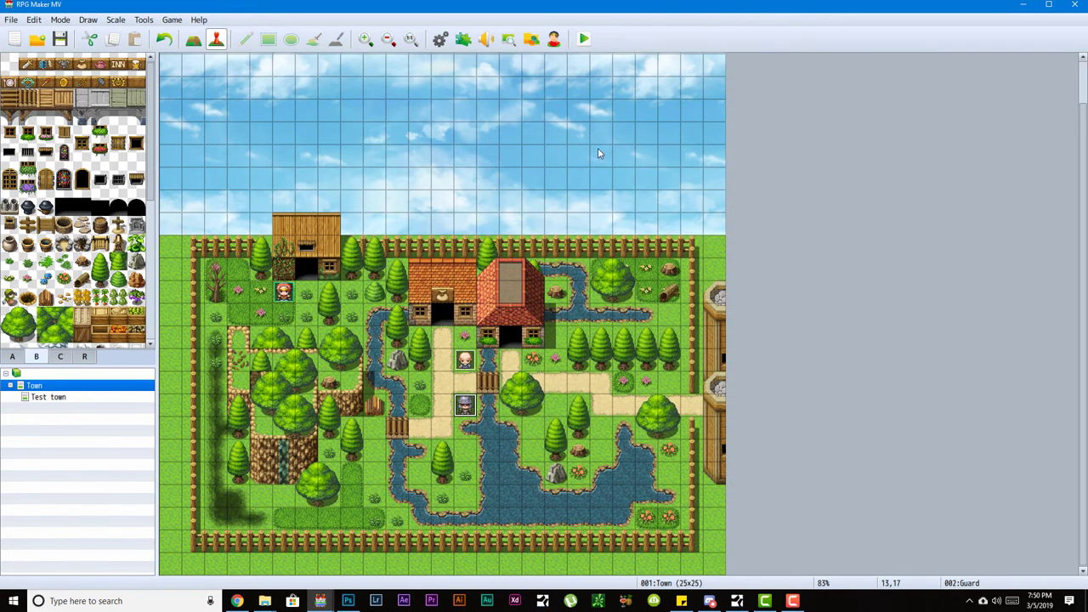
# - Paste a second Guard nearby with Walking unticked, then start a playtest
pyautogui.click(416, 393)
pyautogui.hotkey('ctrl', 'v')
pyautogui.doubleClick(420, 386)
pyautogui.click(302, 416)
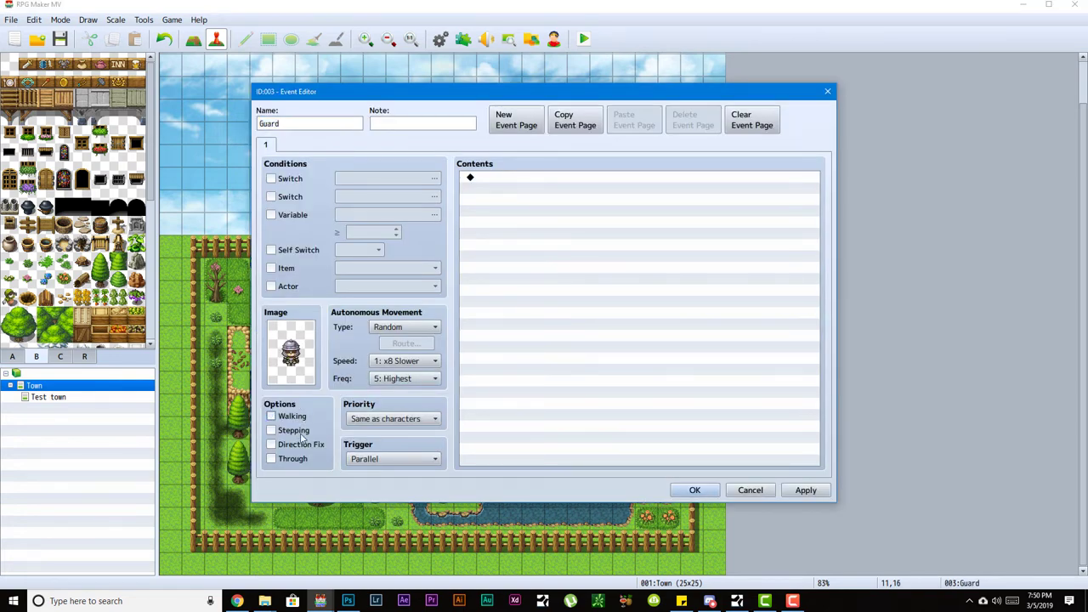
pyautogui.click(694, 489)
pyautogui.click(585, 40)
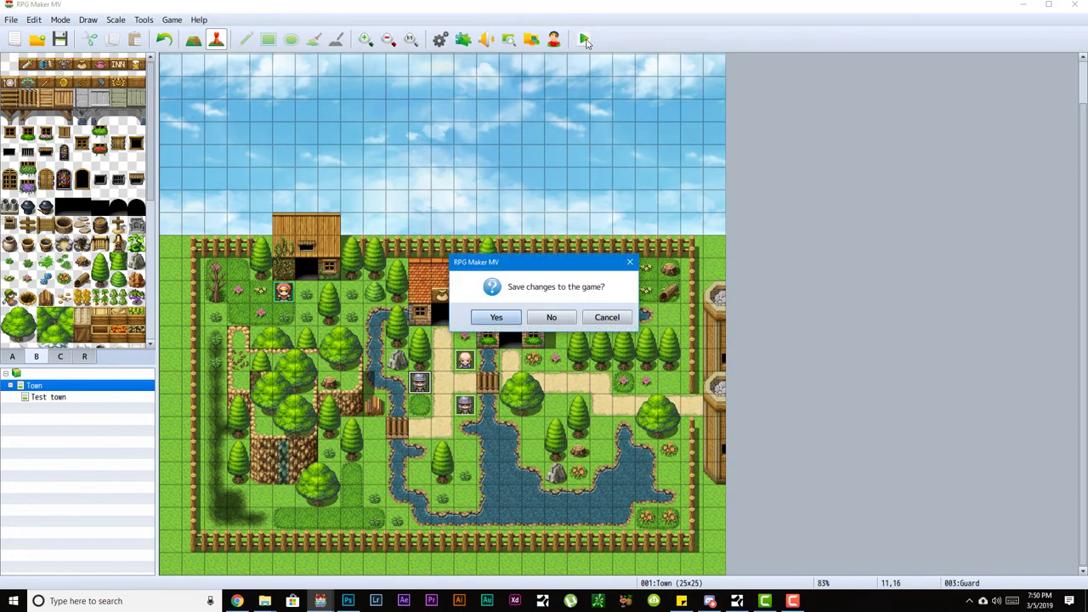
# - Save, start a New Game, and walk the party near both Guards to compare their movement
pyautogui.click(514, 322)
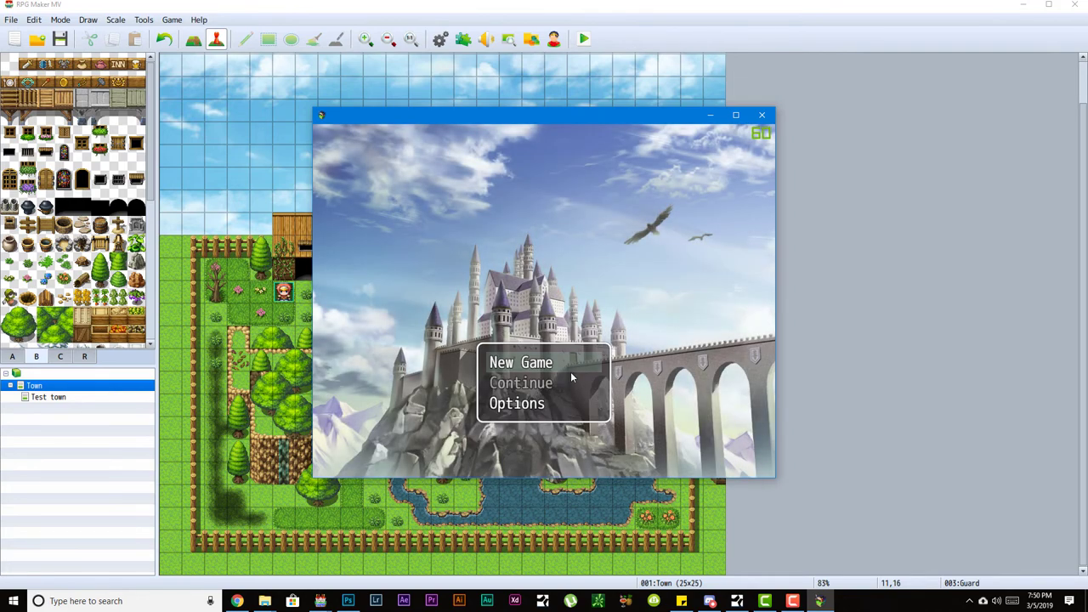
pyautogui.press('Return')
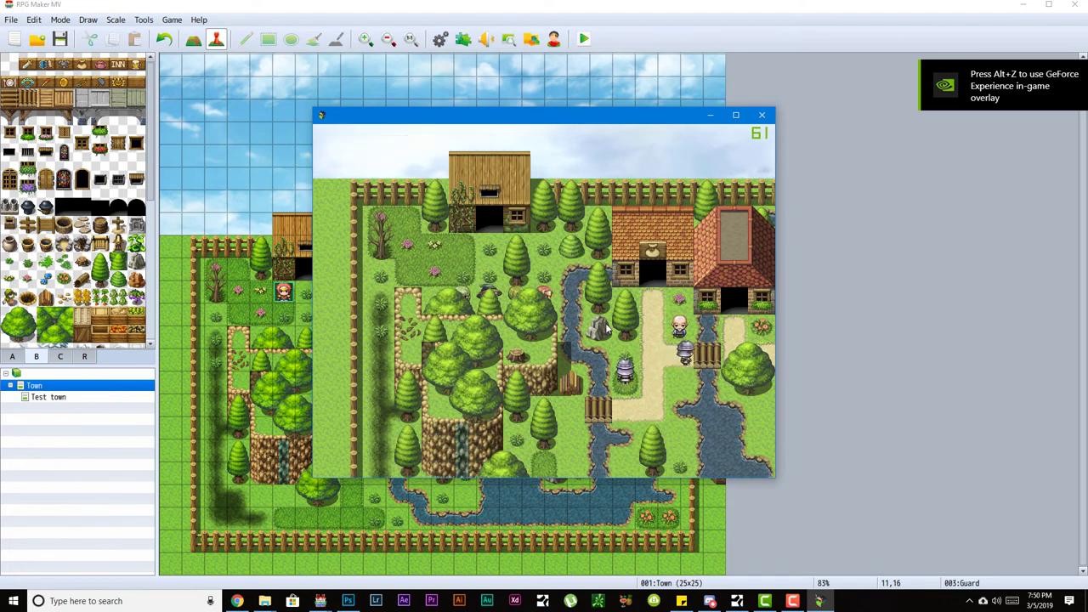
pyautogui.click(354, 274)
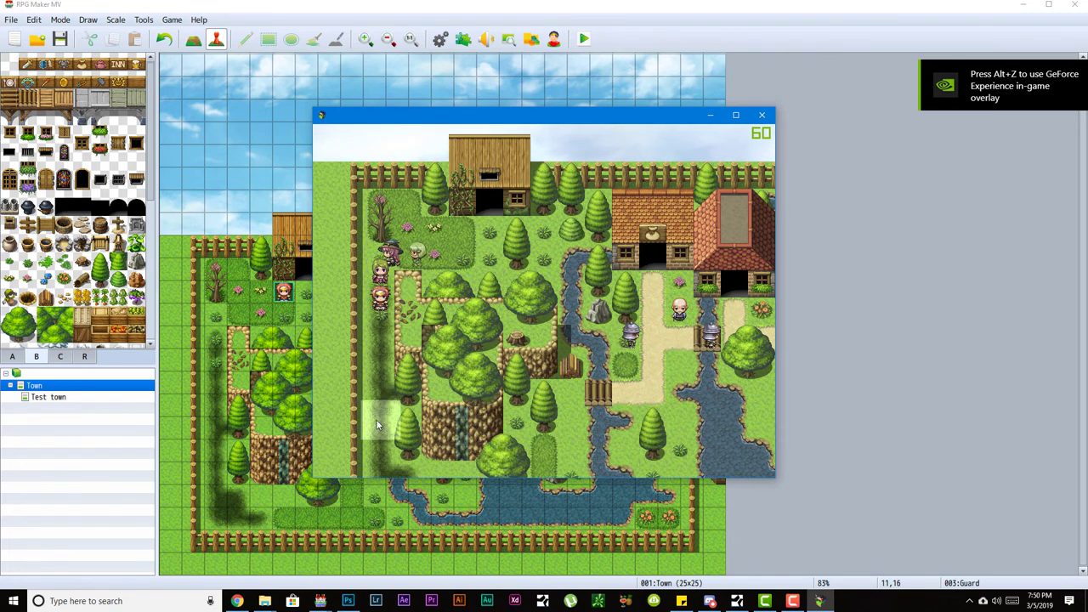
pyautogui.click(497, 378)
pyautogui.click(571, 301)
pyautogui.click(604, 302)
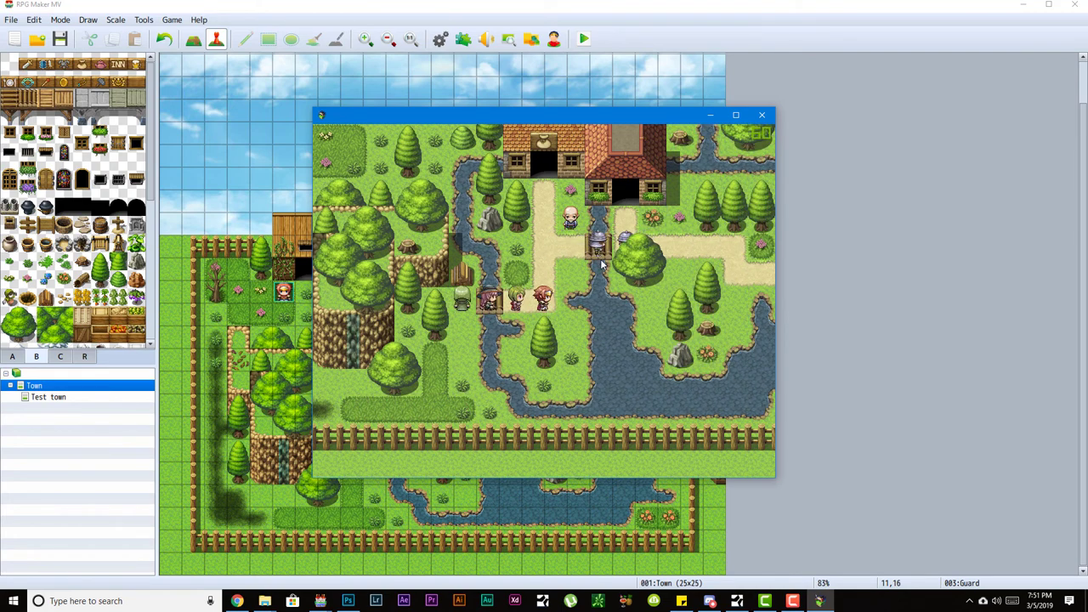
pyautogui.click(553, 266)
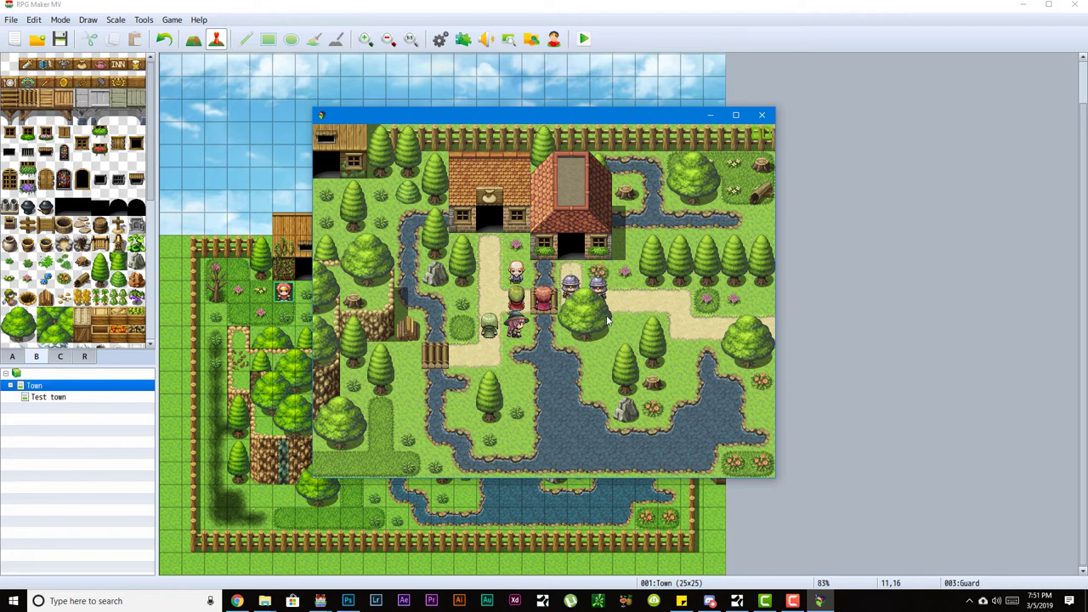
pyautogui.click(491, 324)
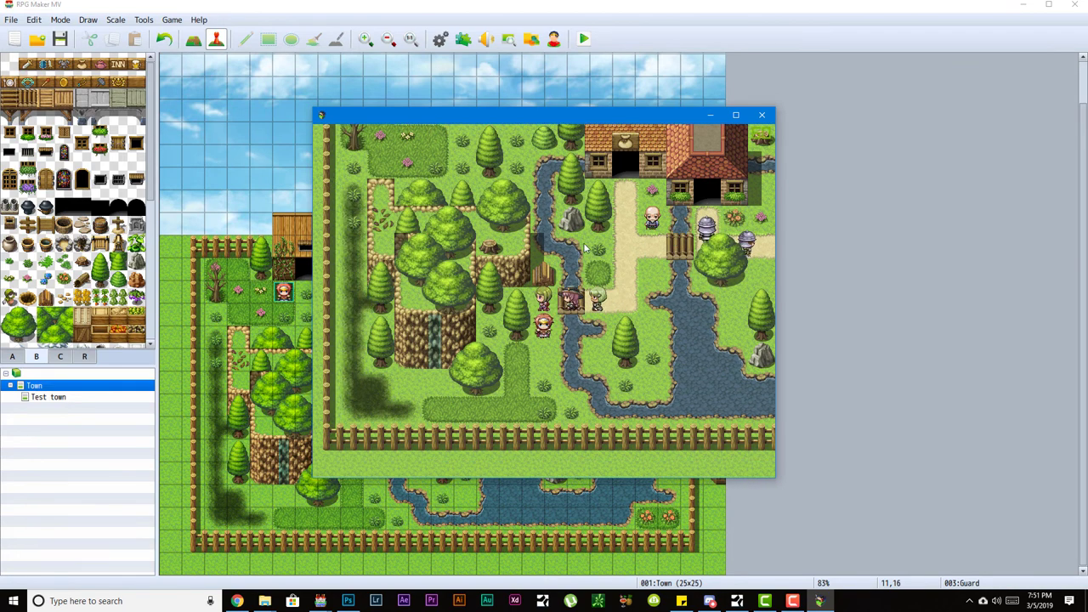
pyautogui.rightClick(820, 600)
# - Close the game and set event 003's speed to 6: x4 Faster and frequency to 1: Lowest
pyautogui.click(790, 584)
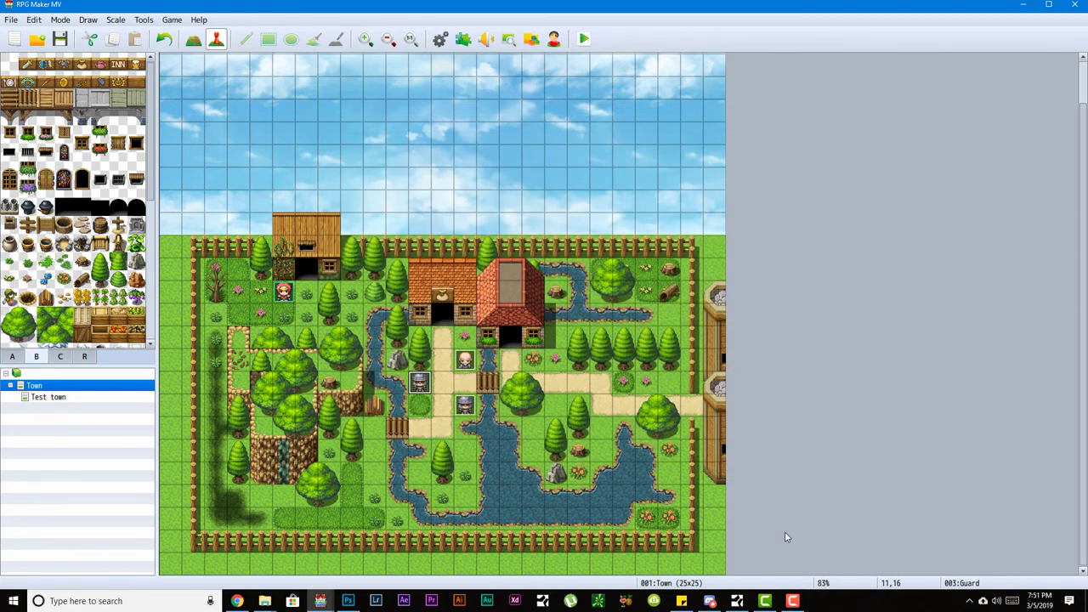
pyautogui.doubleClick(419, 384)
pyautogui.click(404, 361)
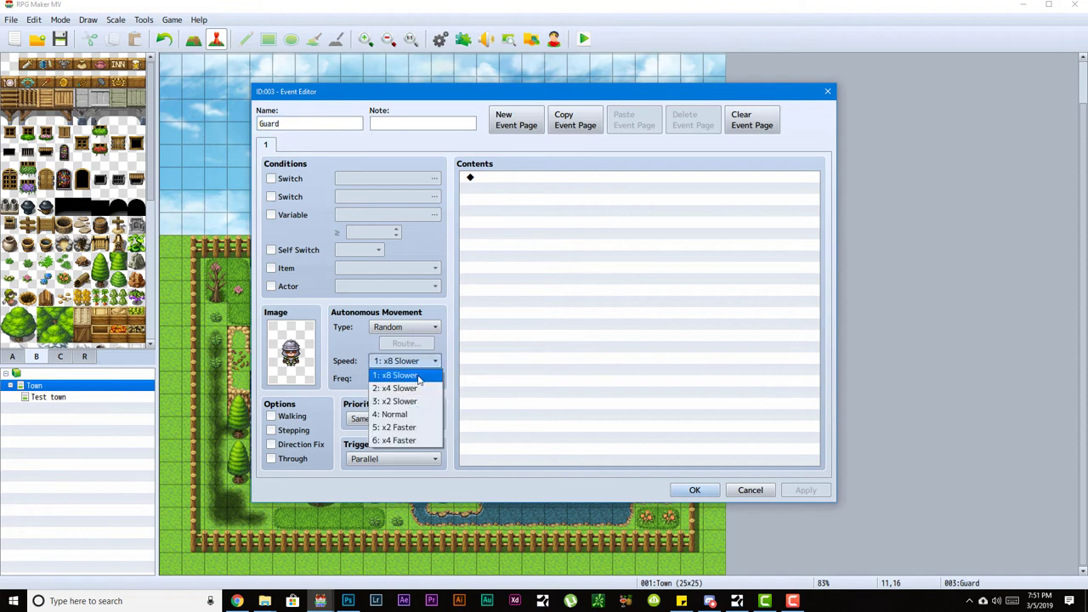
pyautogui.click(405, 438)
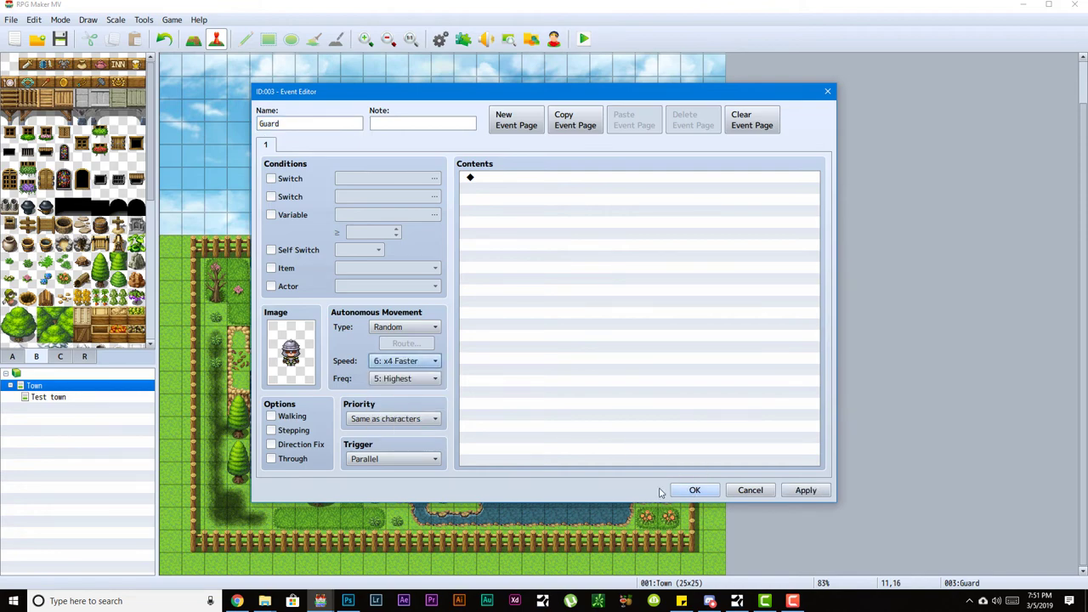
pyautogui.click(430, 378)
pyautogui.click(398, 393)
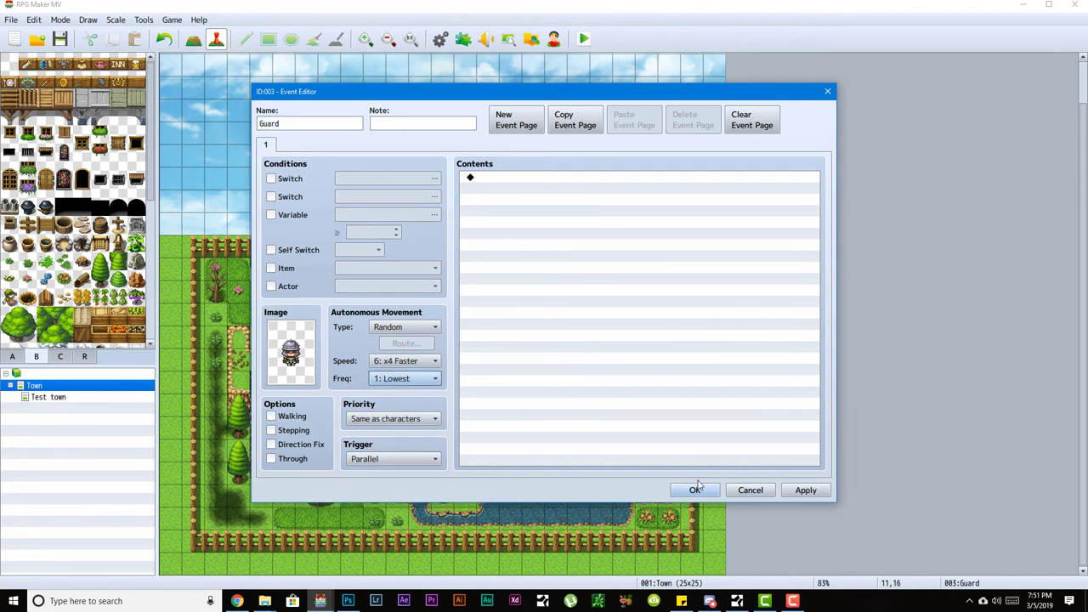
pyautogui.click(693, 488)
# - Save and playtest, walk with the arrow keys to watch the faster Guard, then close the game
pyautogui.click(583, 38)
pyautogui.click(496, 315)
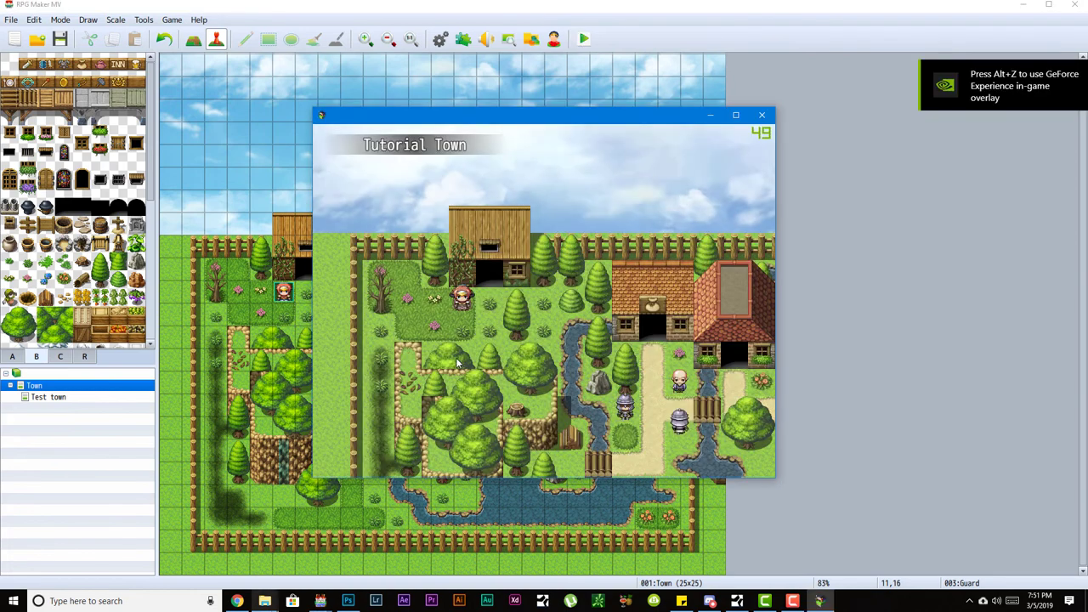
pyautogui.press('Left')
pyautogui.press('Left')
pyautogui.press('Down')
pyautogui.press('Down')
pyautogui.press('Down')
pyautogui.press('Down')
pyautogui.press('Down')
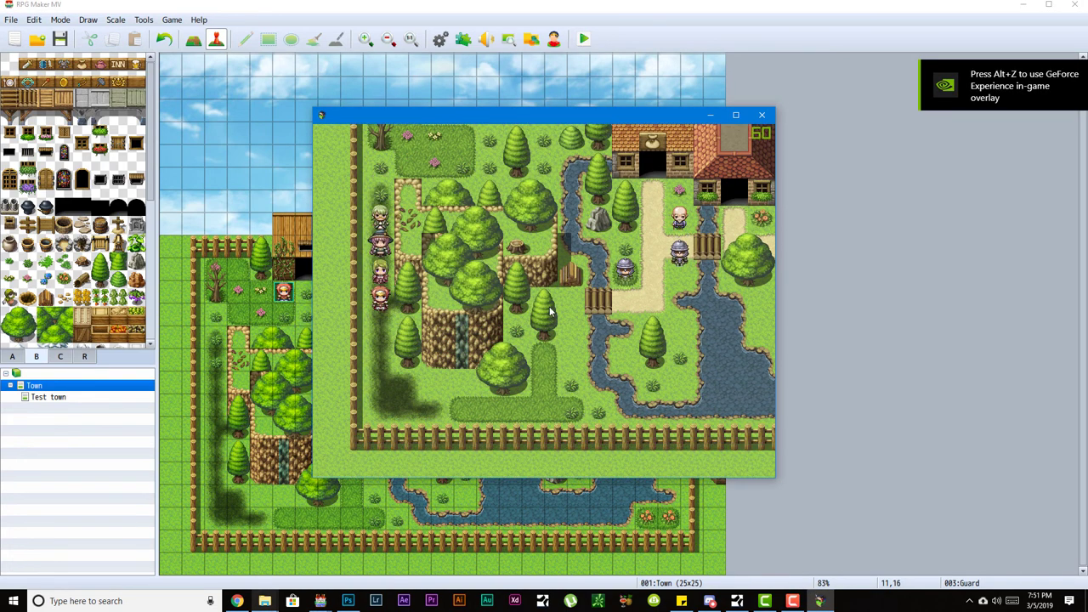
pyautogui.press('Down')
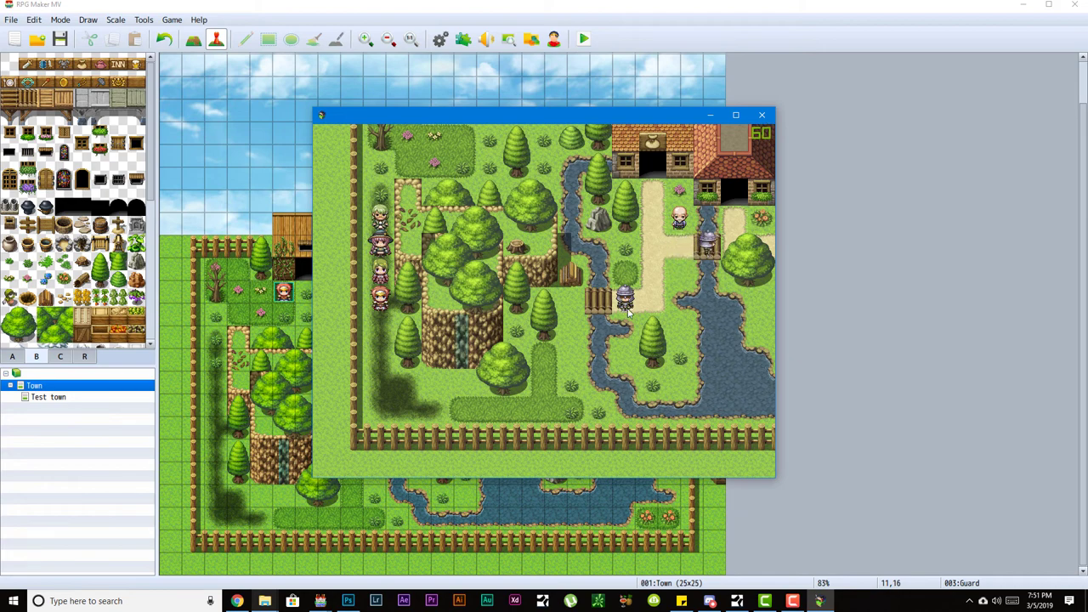
pyautogui.press('Up')
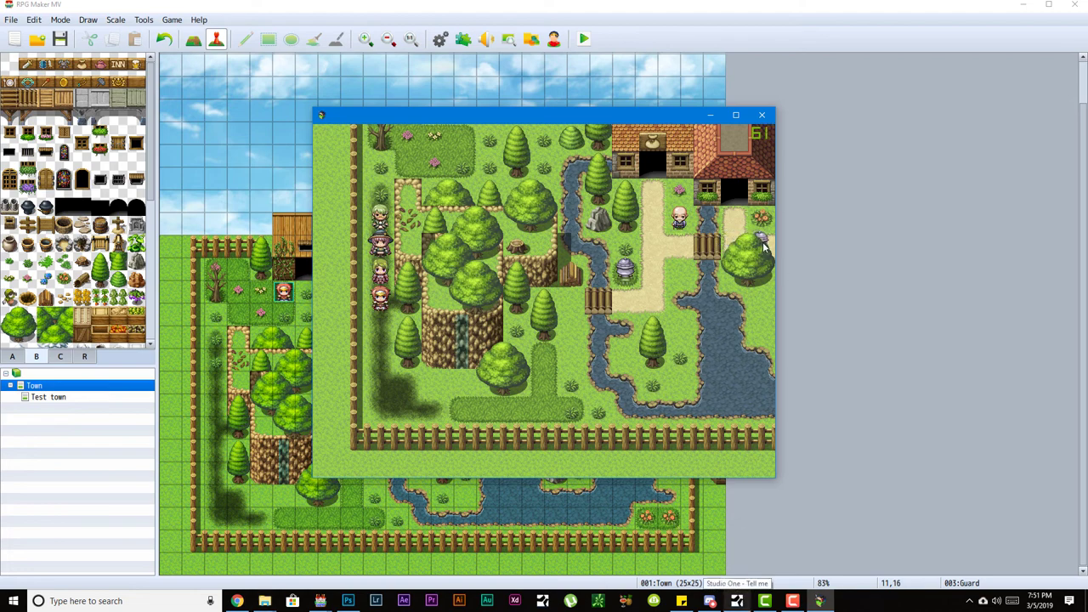
pyautogui.press('Right')
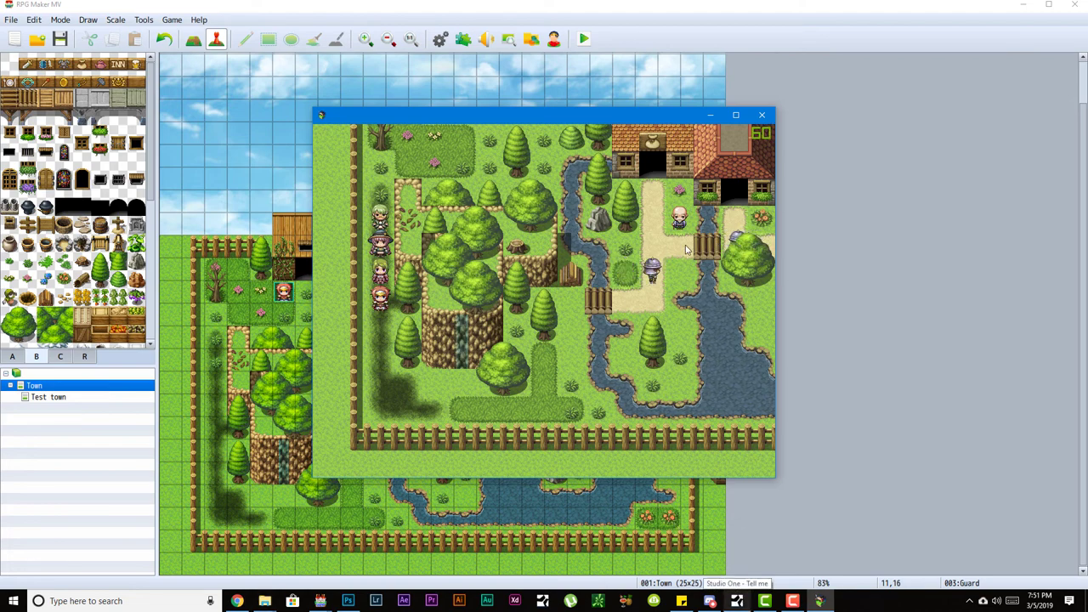
pyautogui.rightClick(819, 601)
pyautogui.click(819, 576)
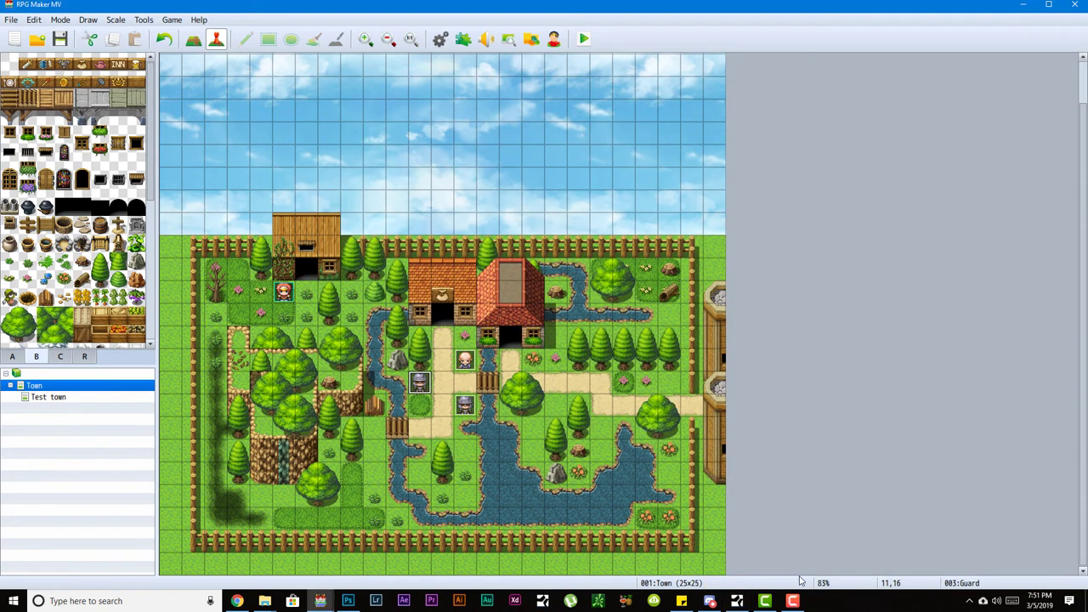